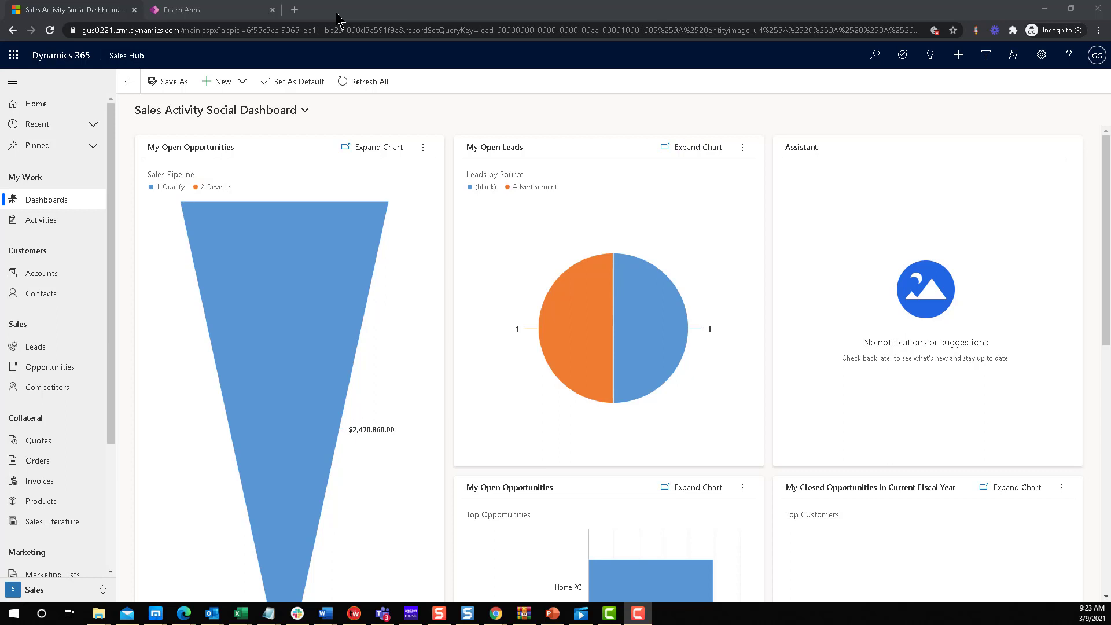
# In Power Apps, find and open the Lead table, then start a new column.
pyautogui.click(208, 9)
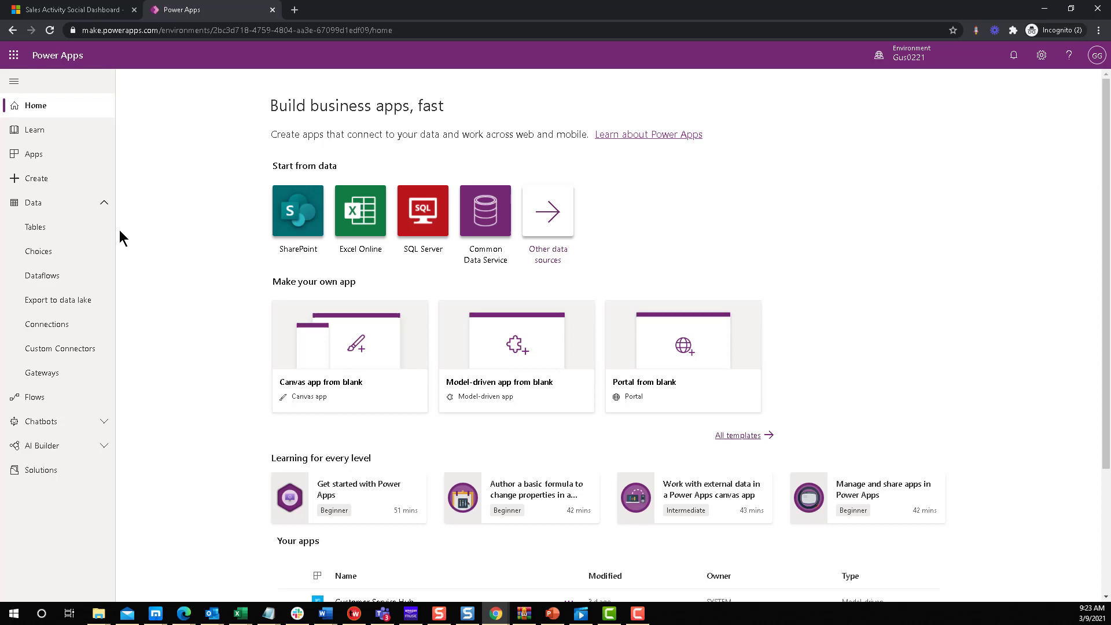
pyautogui.click(37, 227)
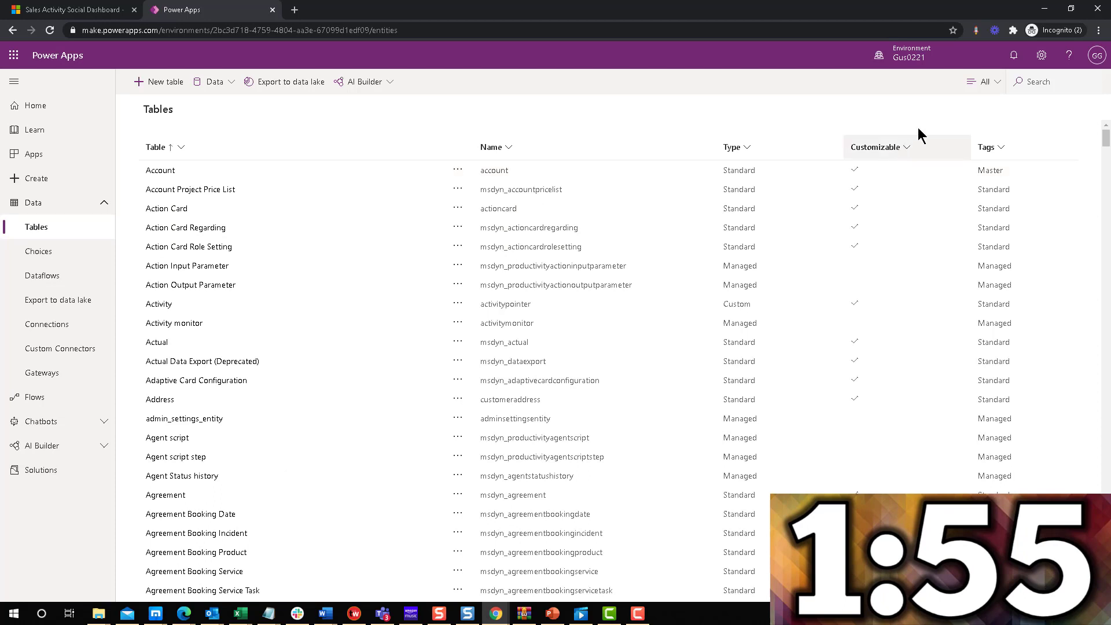
pyautogui.click(1042, 81)
pyautogui.write('Lead')
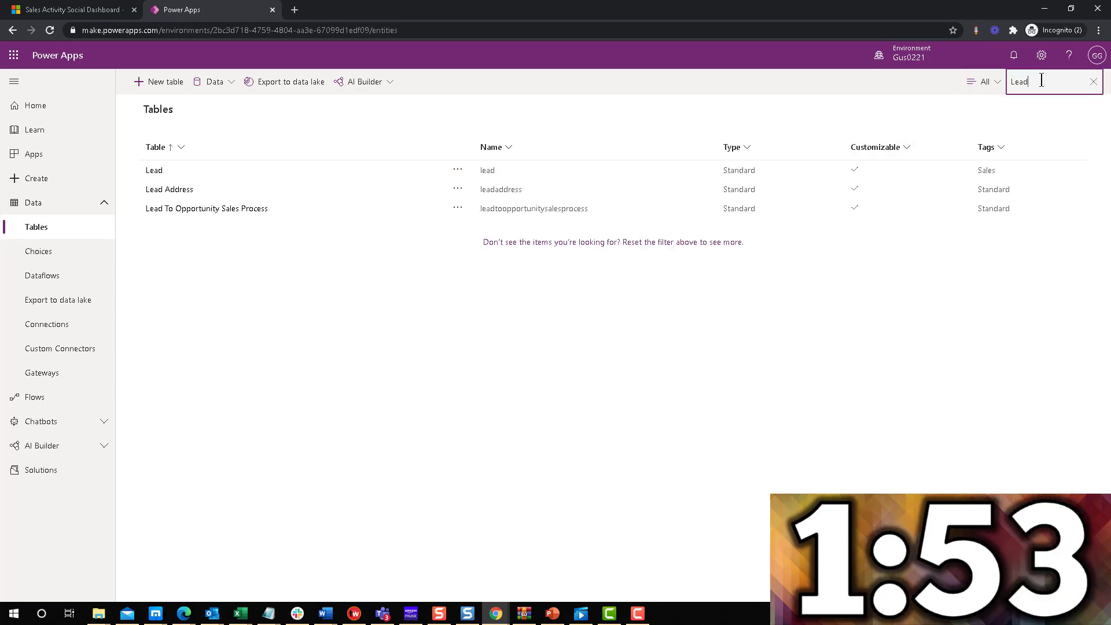
pyautogui.click(153, 170)
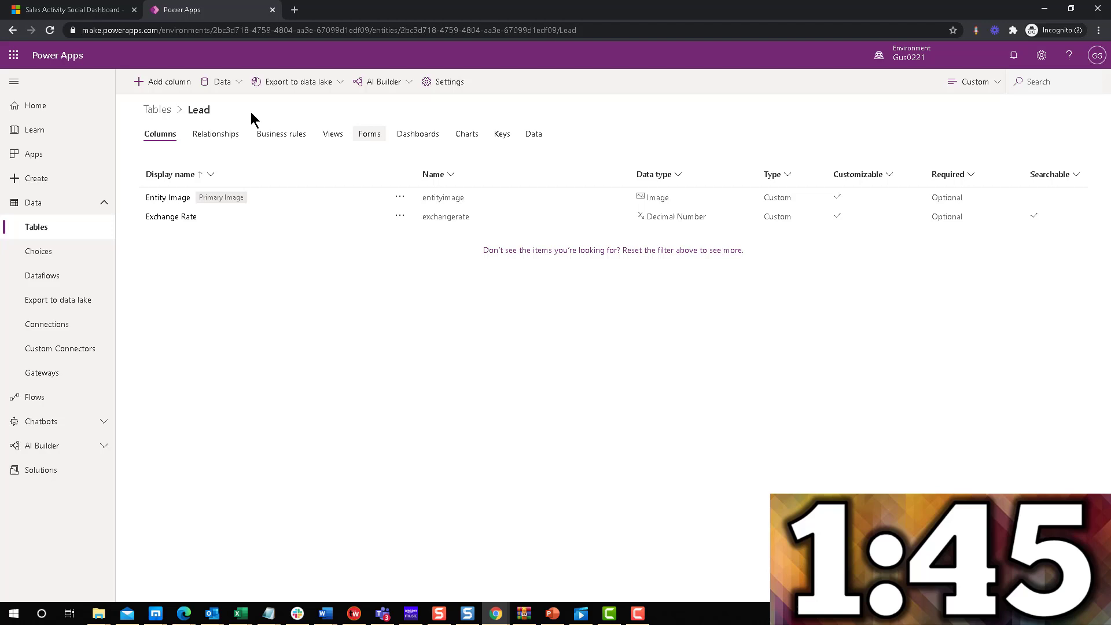
pyautogui.click(163, 84)
# Give the new column the display name 'Hwo Many Days was this Open?'.
pyautogui.click(947, 90)
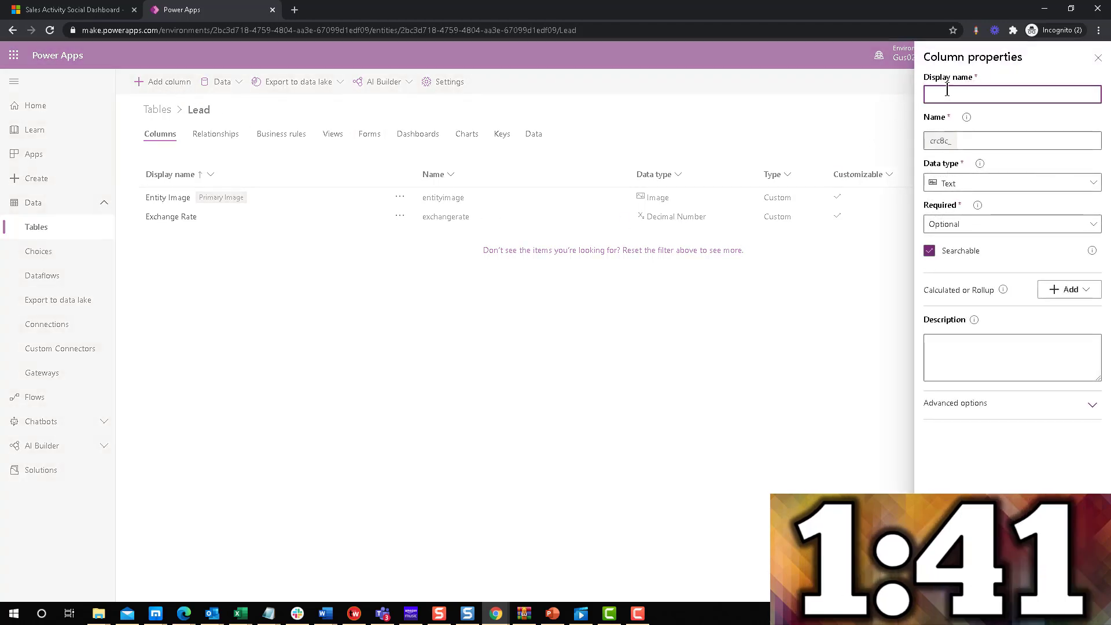
pyautogui.write('Hwo Many Da')
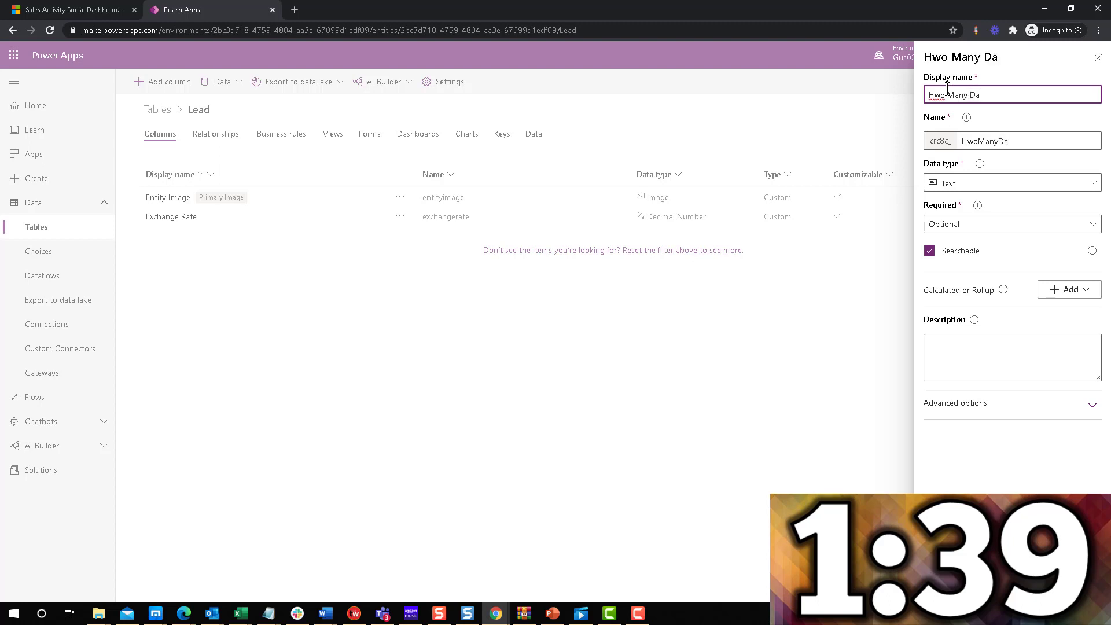
pyautogui.write('ys was this ')
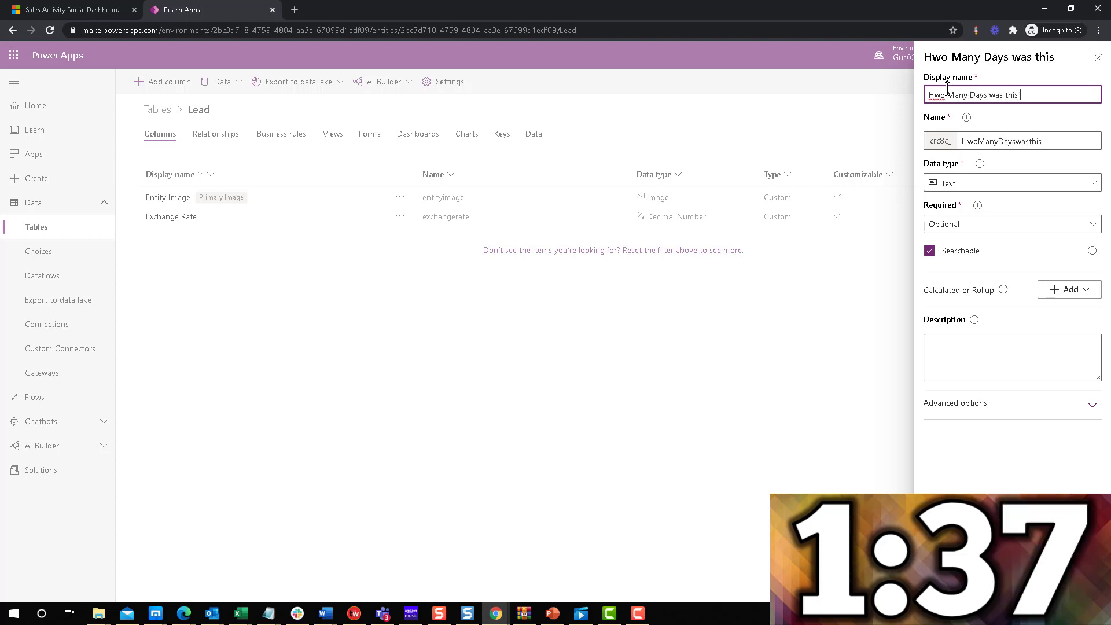
pyautogui.write('Open?')
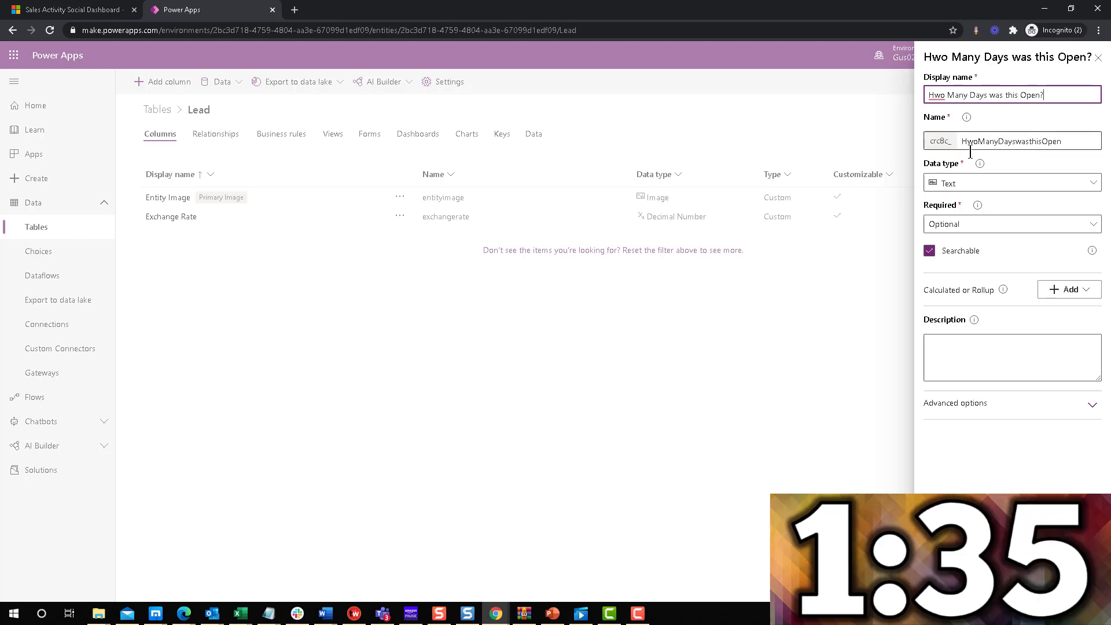
pyautogui.click(1018, 95)
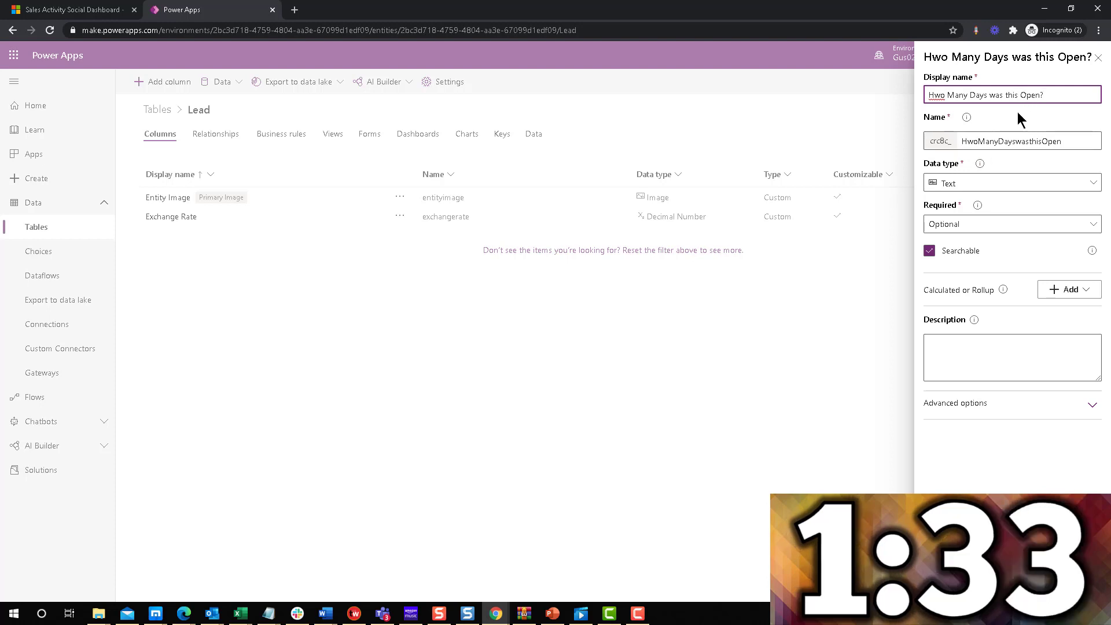
pyautogui.moveTo(1018, 95); pyautogui.dragTo(1005, 95)
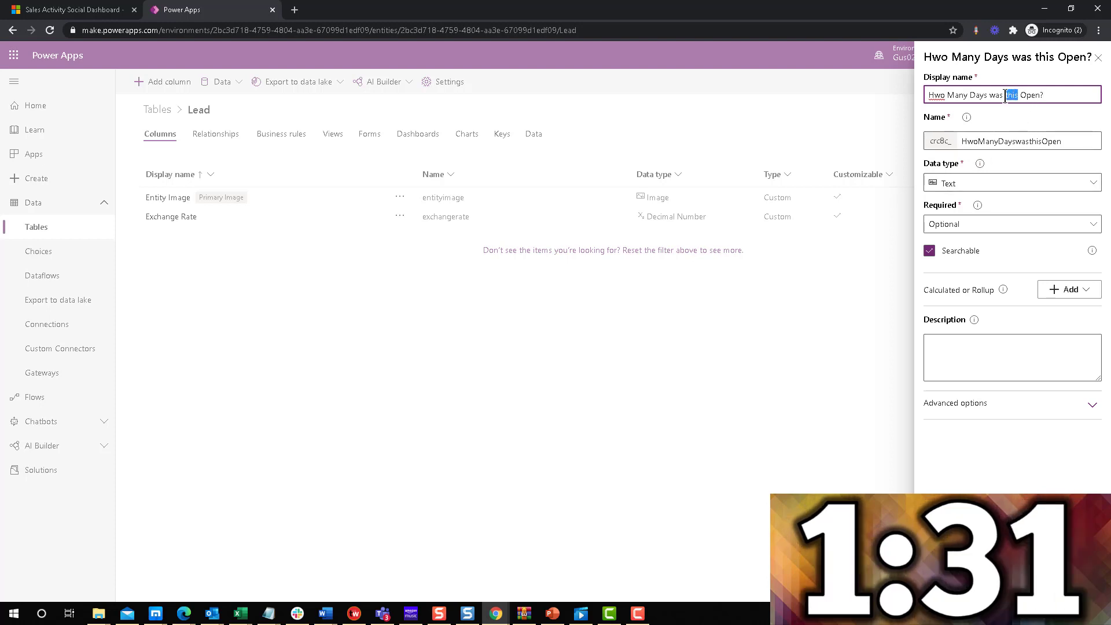
pyautogui.click(1047, 95)
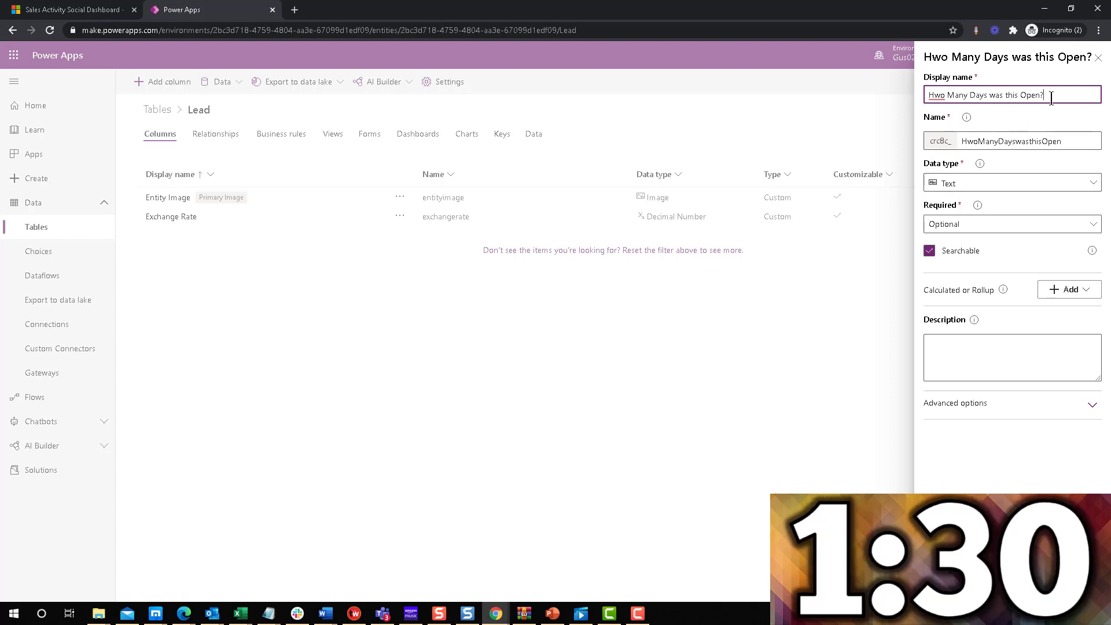
# Make the column an Optional Whole Number and open its Calculated or Rollup choices.
pyautogui.click(1002, 187)
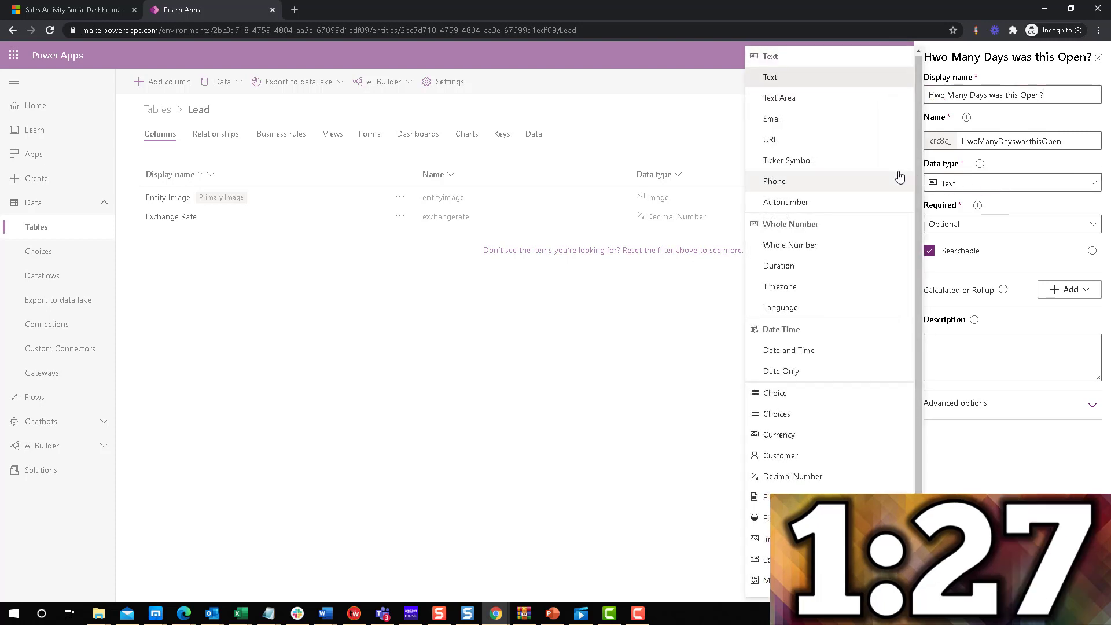
pyautogui.click(799, 246)
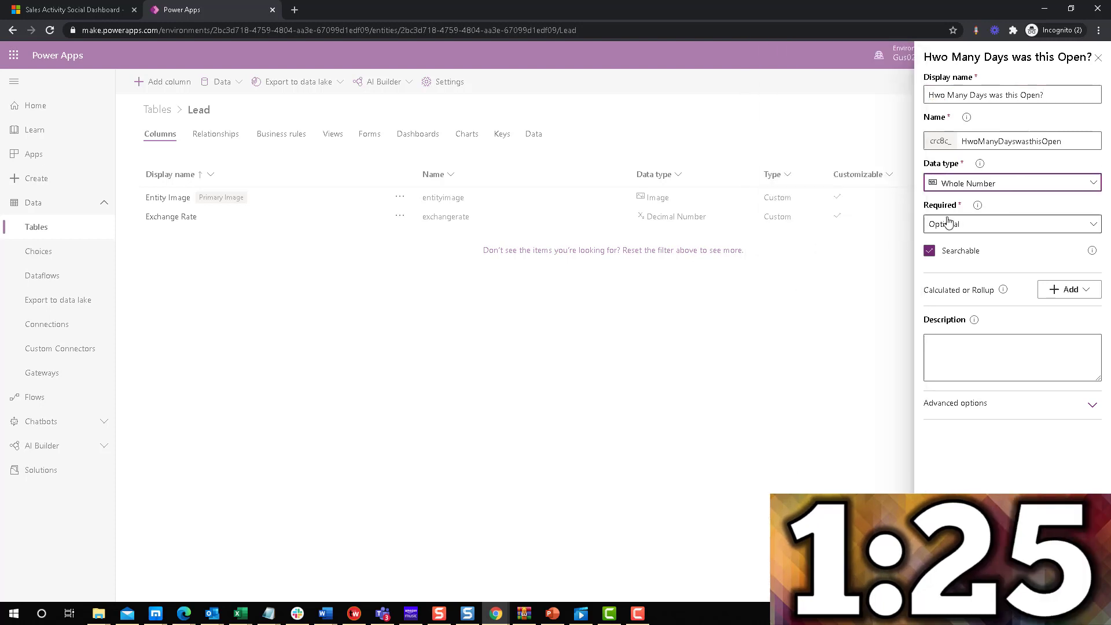
pyautogui.click(983, 228)
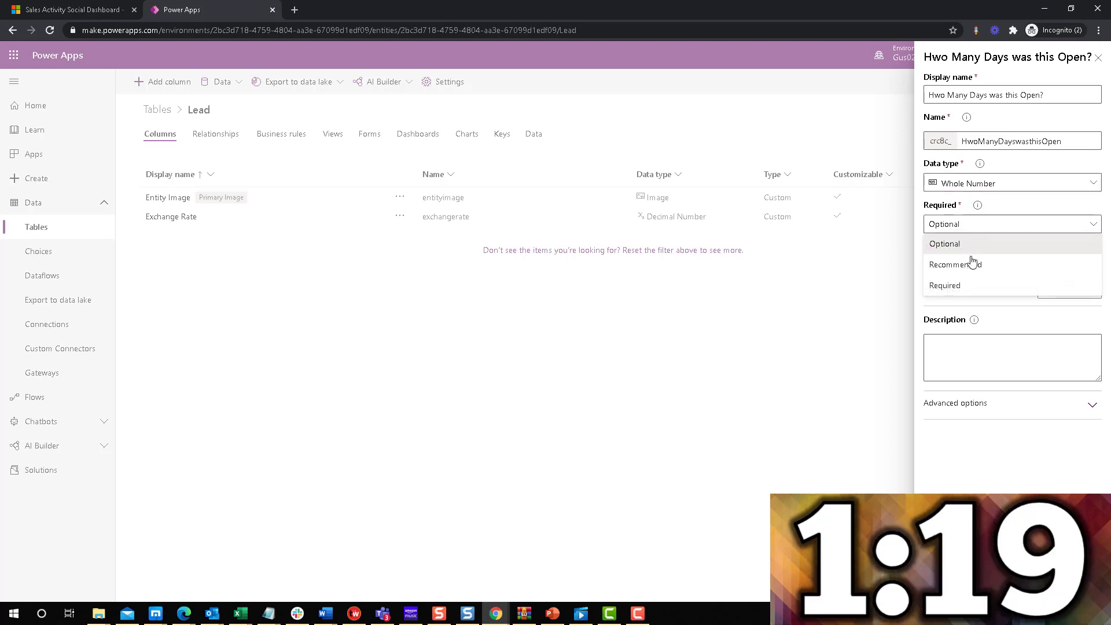
pyautogui.click(980, 243)
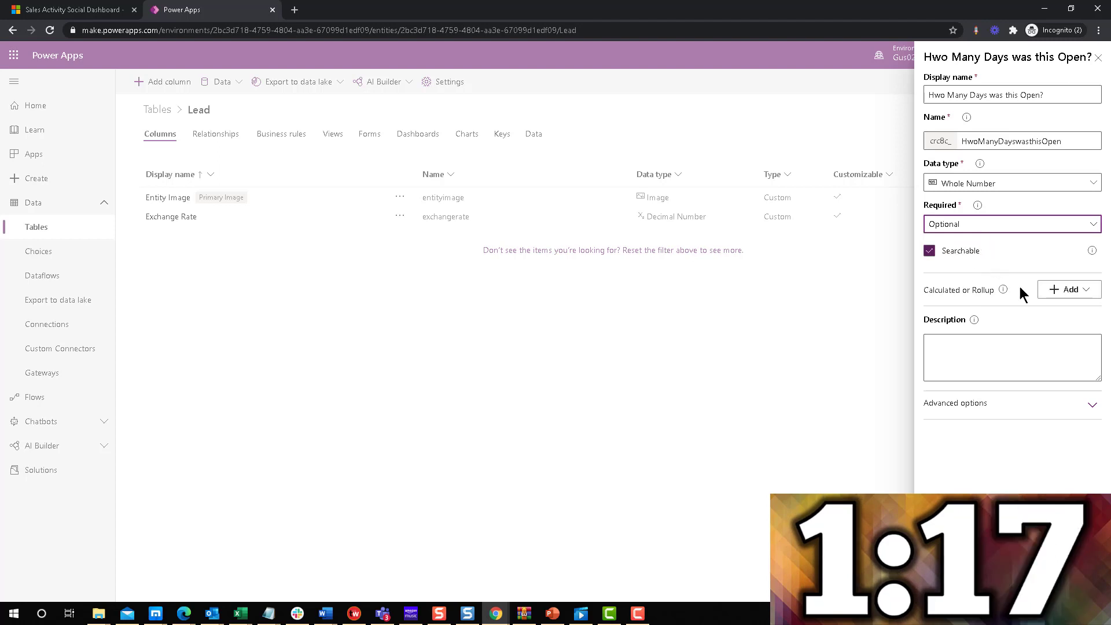
pyautogui.click(1069, 288)
# Make the column a Calculation and save the Lead table.
pyautogui.click(1050, 313)
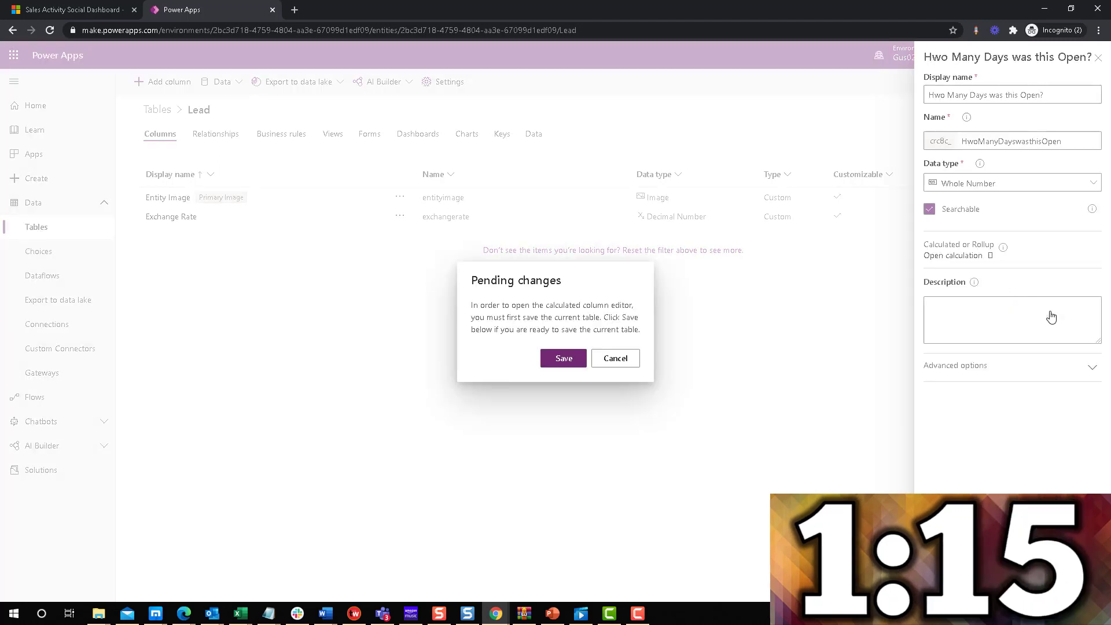
pyautogui.click(562, 359)
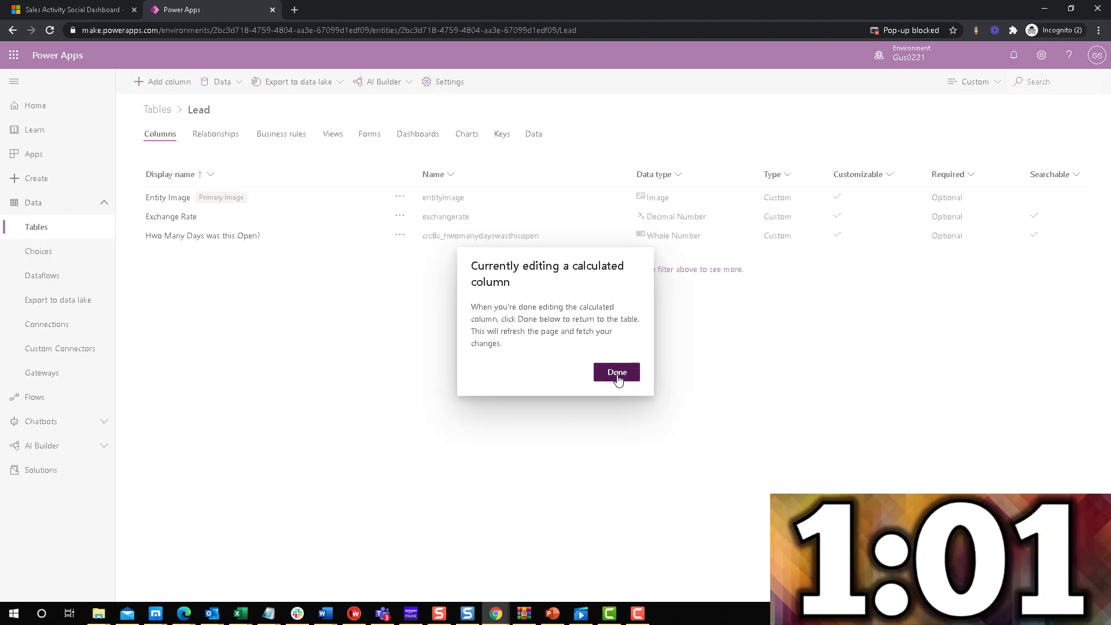
pyautogui.click(617, 373)
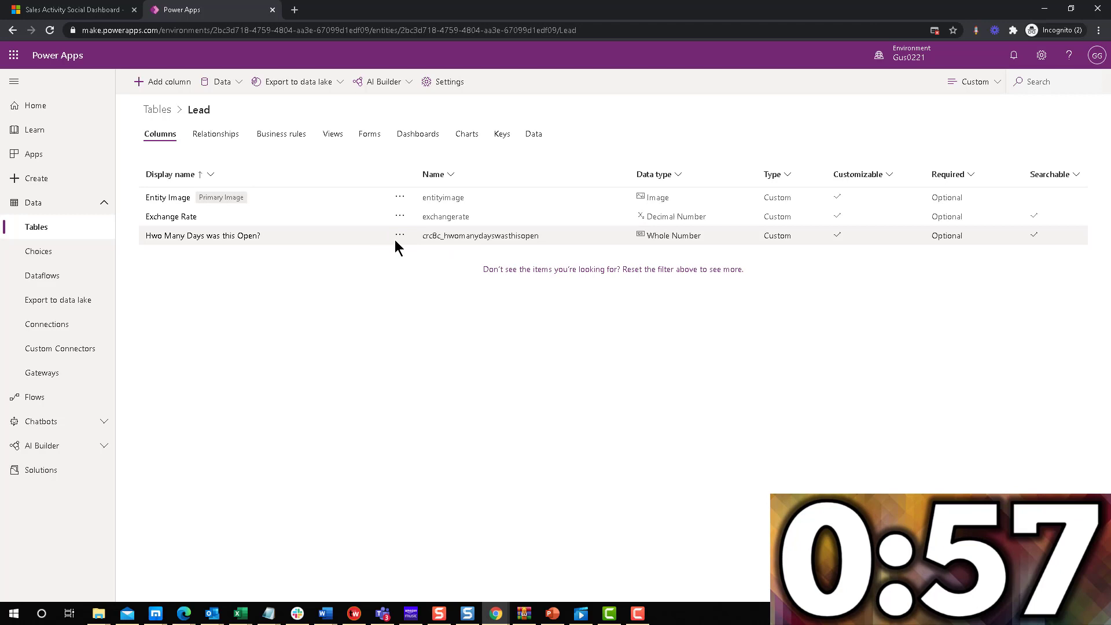
# Open the calculated-field editor for 'Hwo Many Days was this Open?'.
pyautogui.click(223, 238)
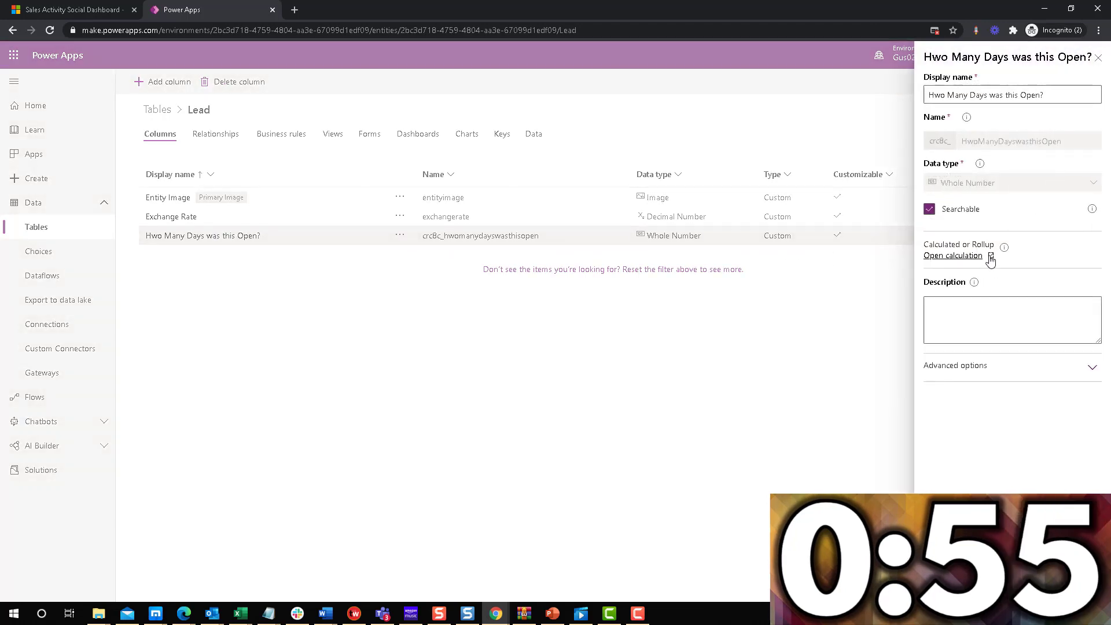
pyautogui.click(967, 256)
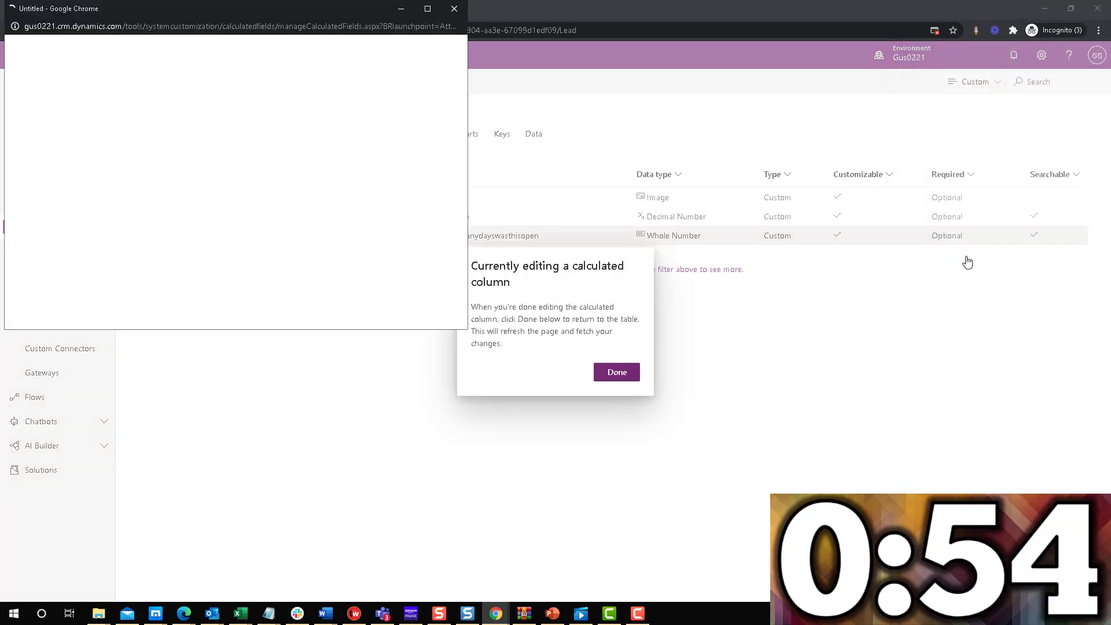
pyautogui.click(612, 373)
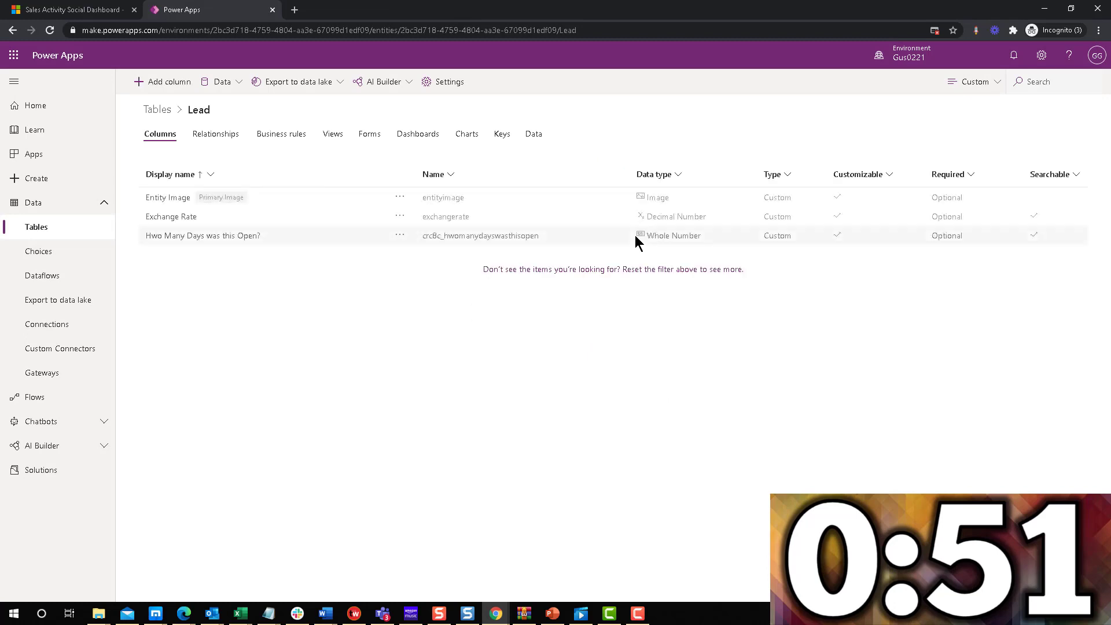
pyautogui.click(215, 242)
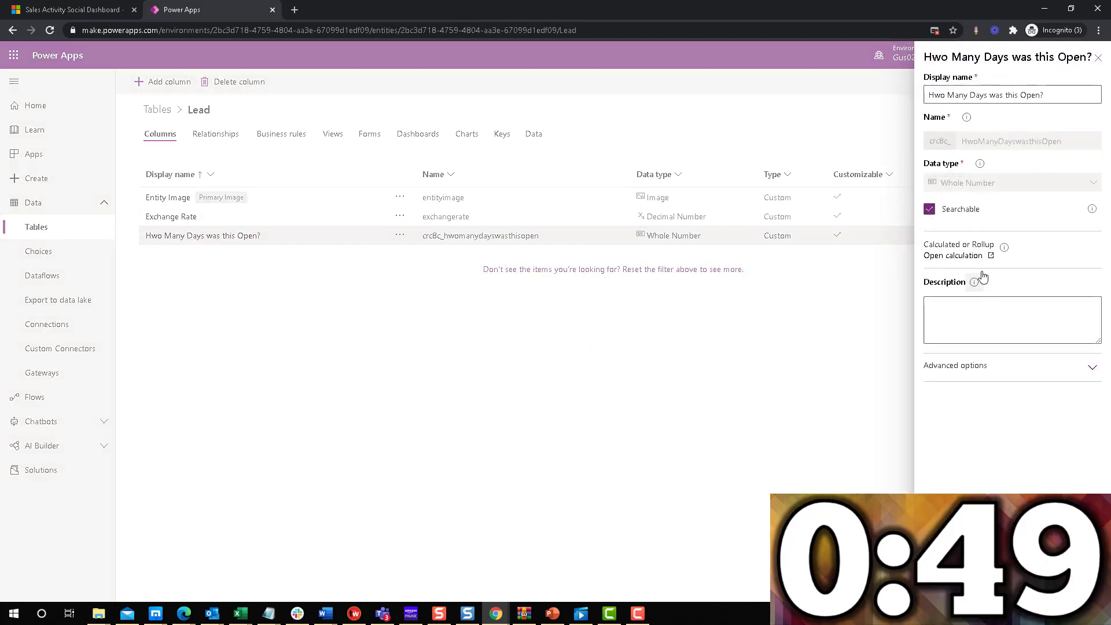
pyautogui.click(969, 258)
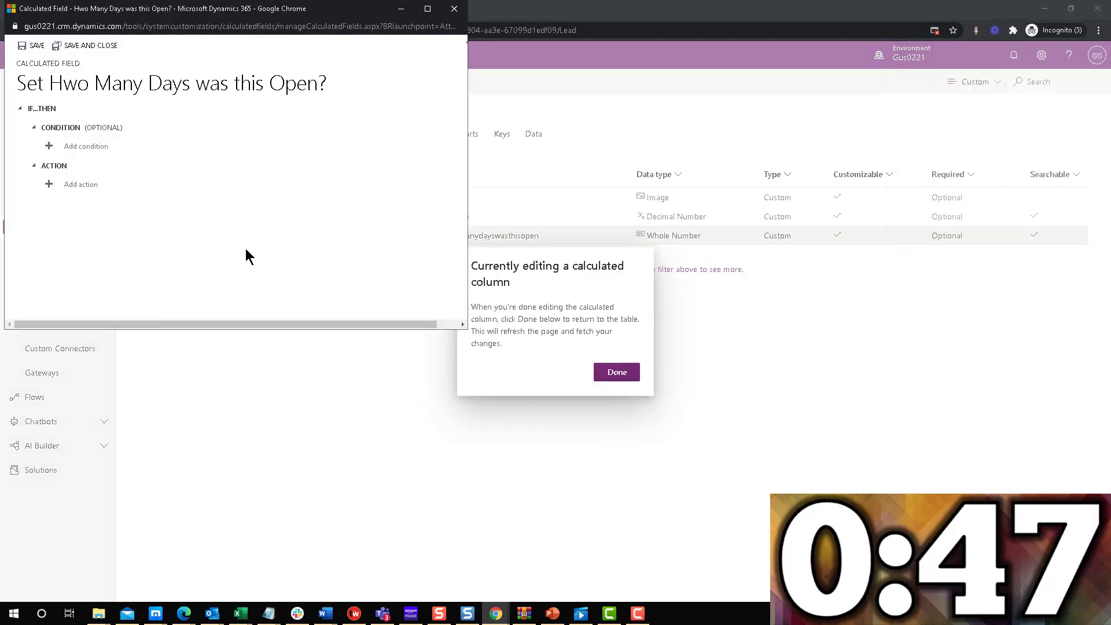
# Add a condition to the calculation using Status as its field.
pyautogui.click(84, 185)
pyautogui.click(89, 139)
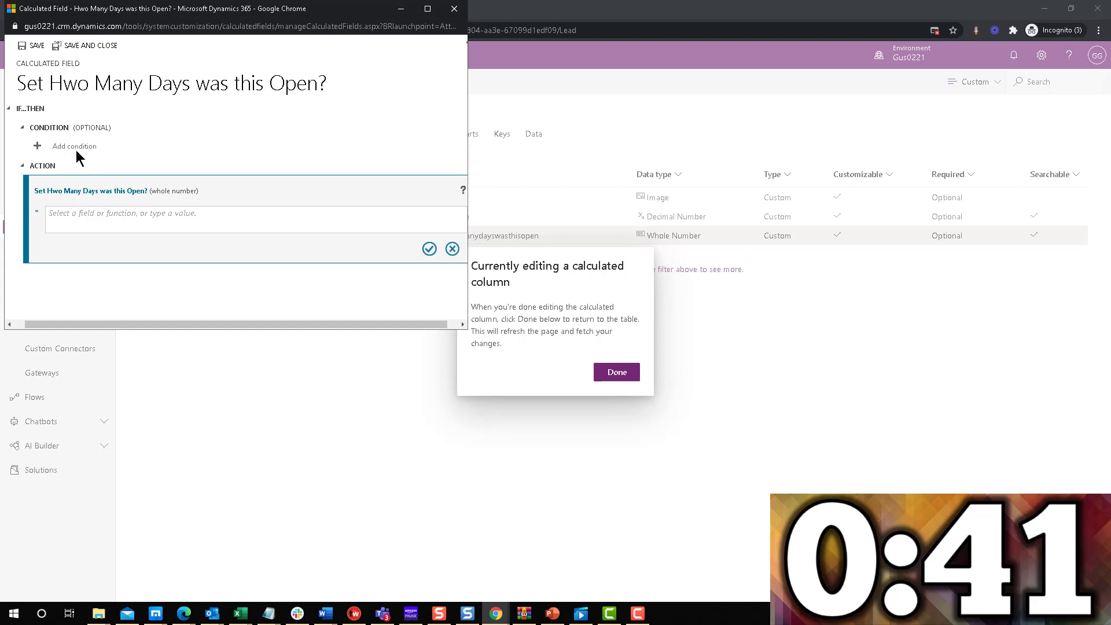
pyautogui.click(452, 249)
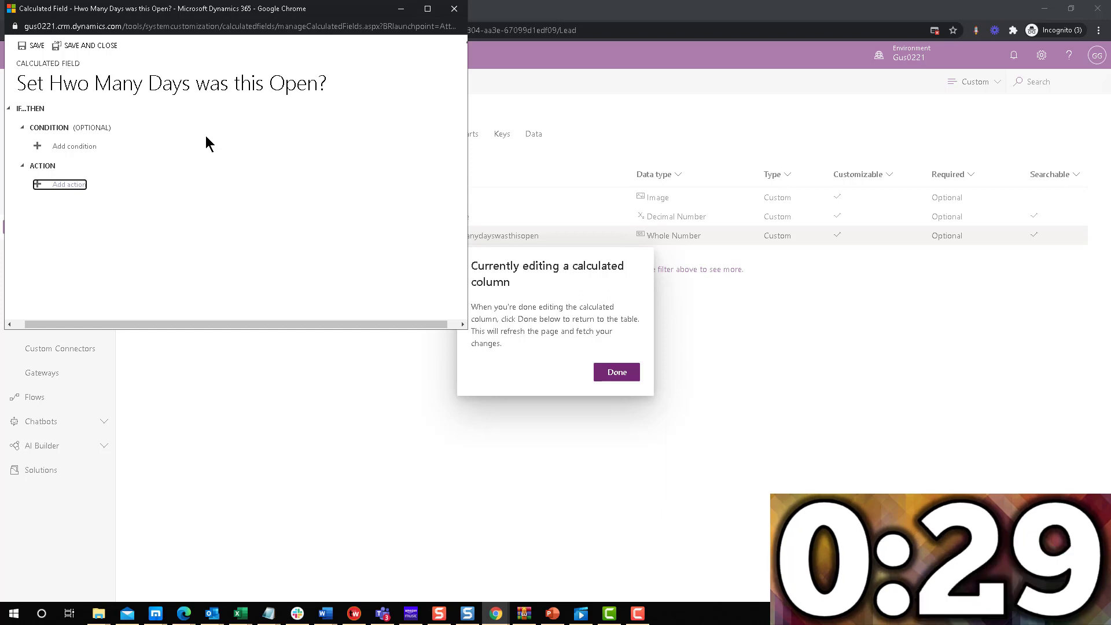
pyautogui.click(90, 150)
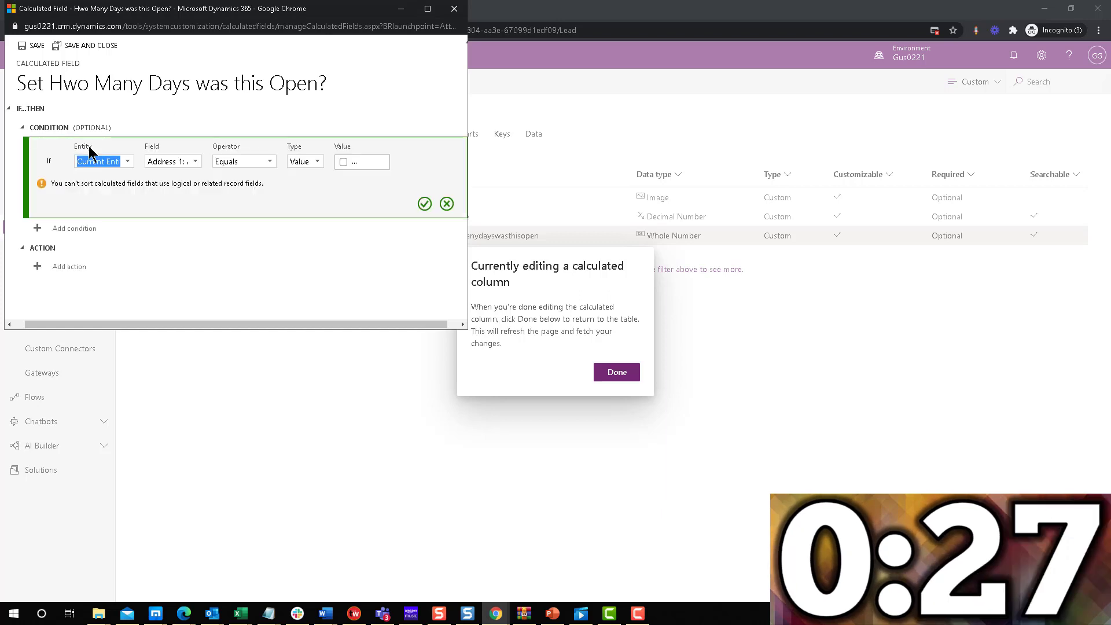
pyautogui.click(196, 162)
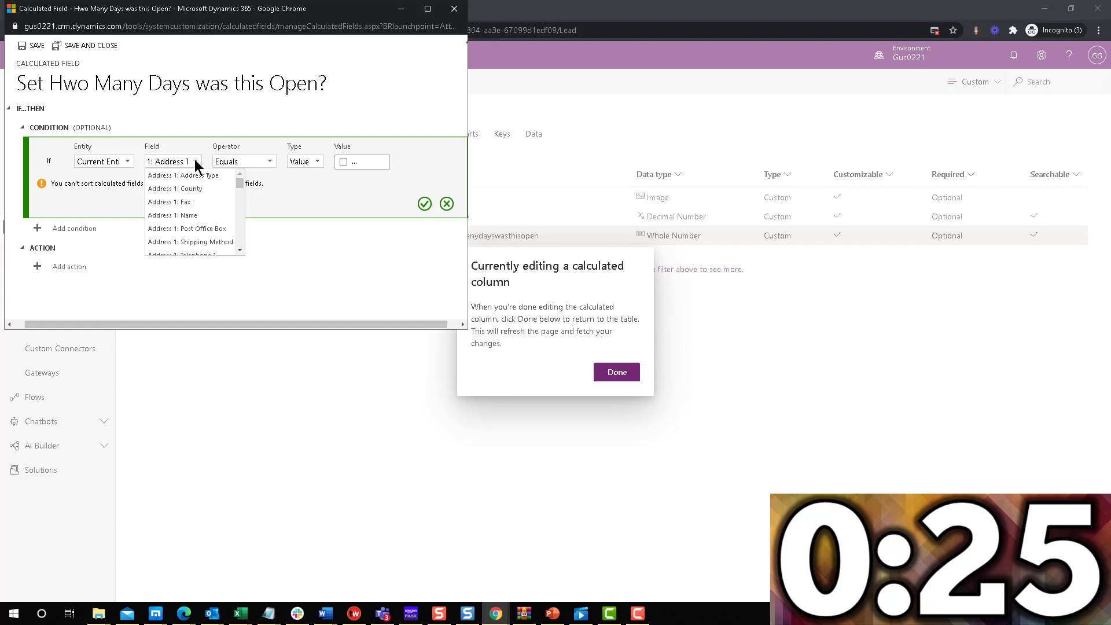
pyautogui.click(196, 163)
pyautogui.click(200, 167)
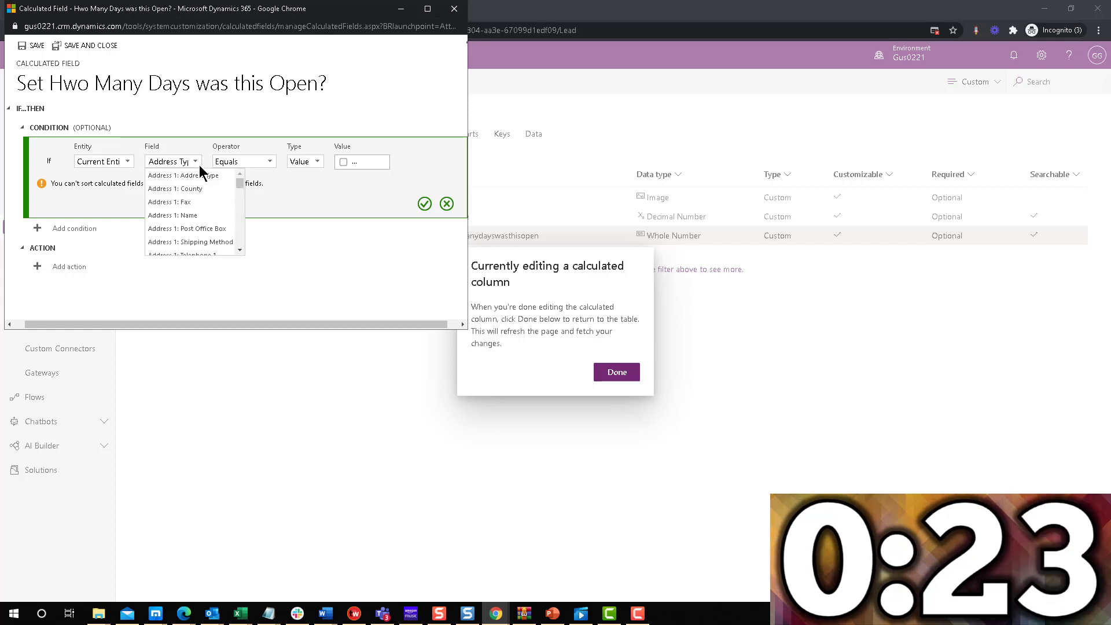
pyautogui.moveTo(240, 184); pyautogui.dragTo(241, 236)
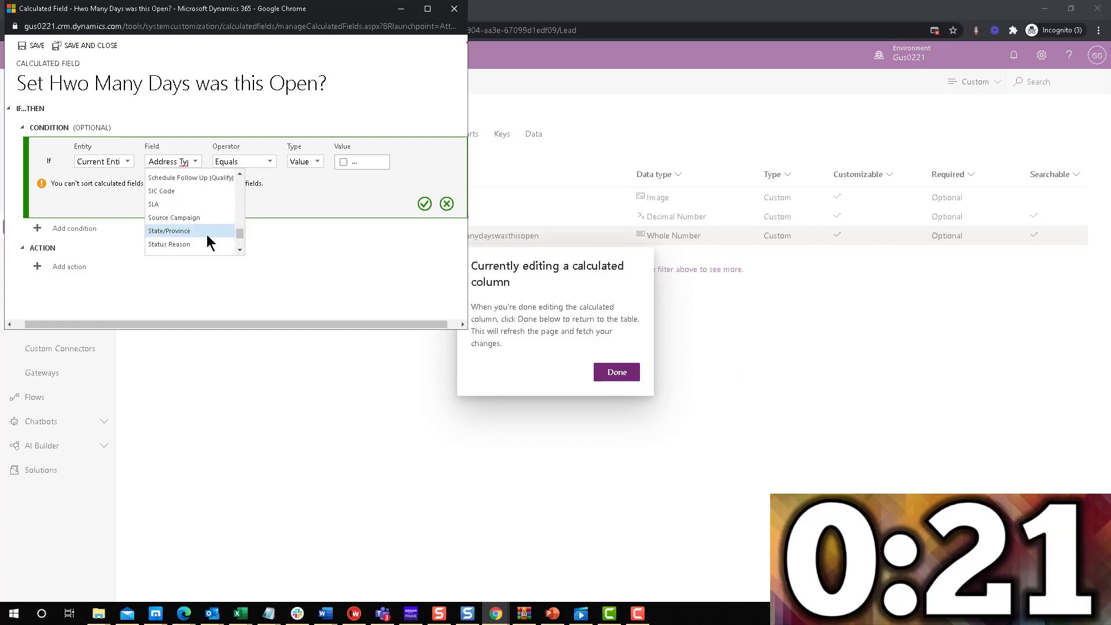
pyautogui.click(240, 250)
pyautogui.scroll(-1, 206, 232)
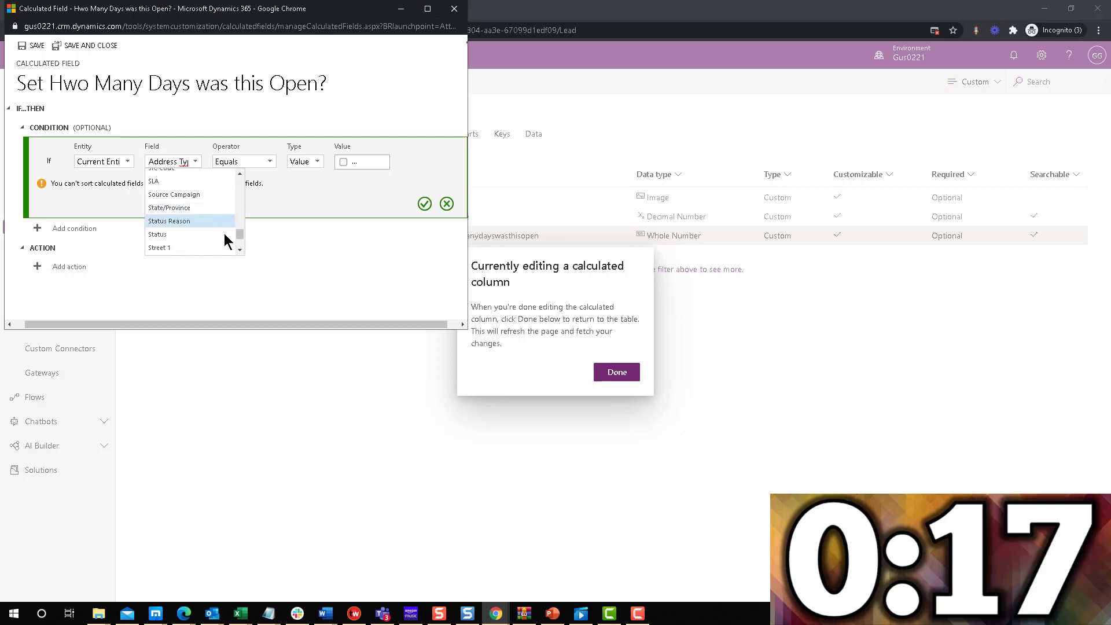
pyautogui.click(215, 234)
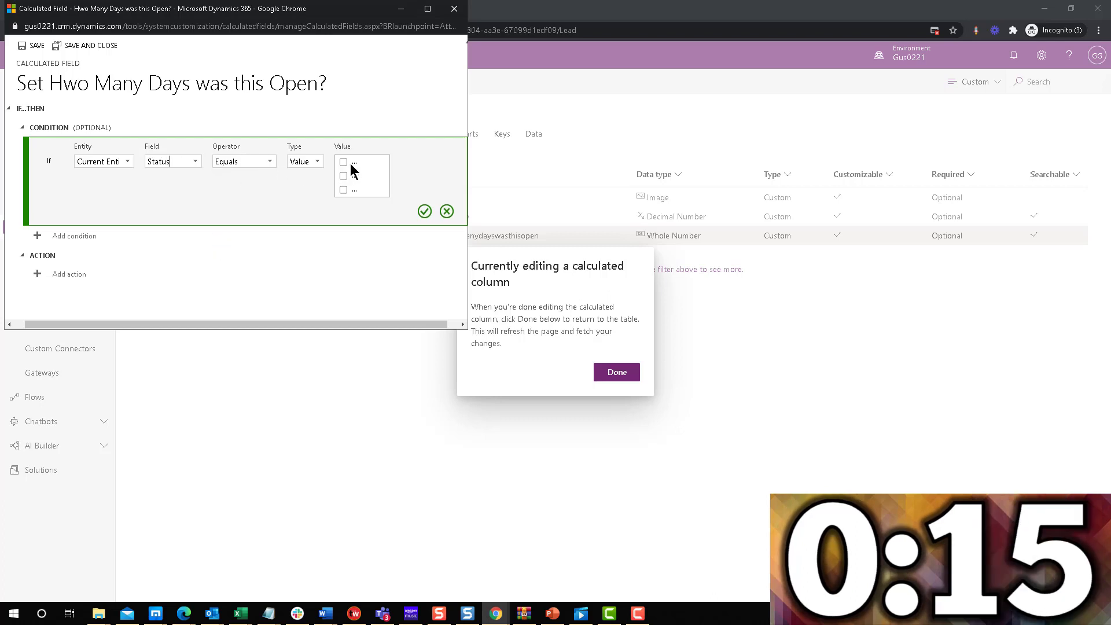
# Make the condition match the Qualified and Disqualified statuses, and confirm it.
pyautogui.click(427, 8)
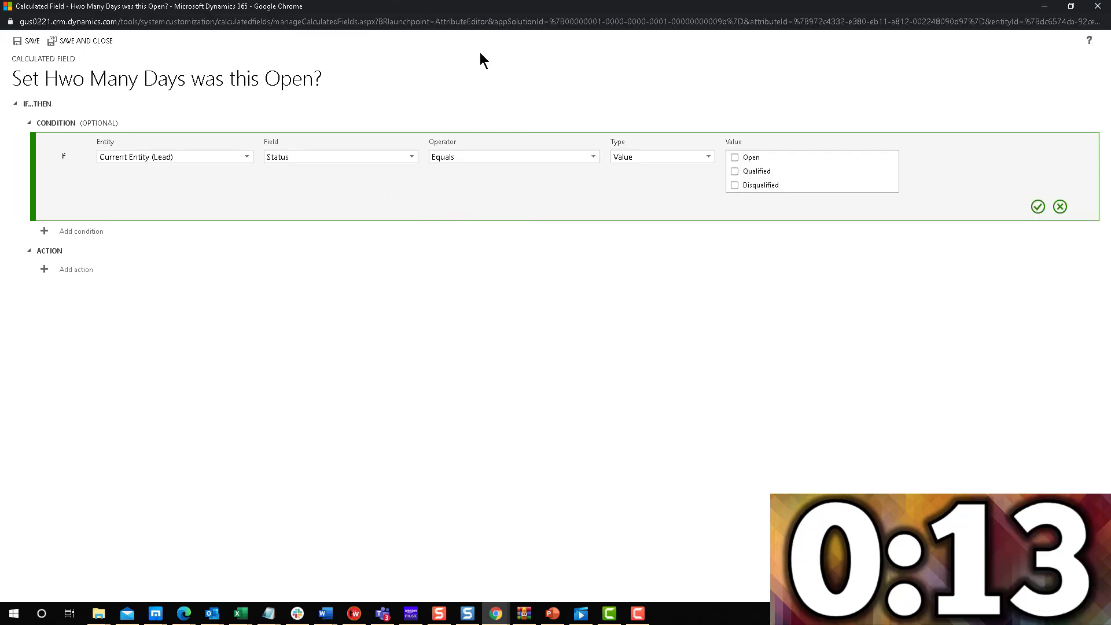
pyautogui.click(734, 172)
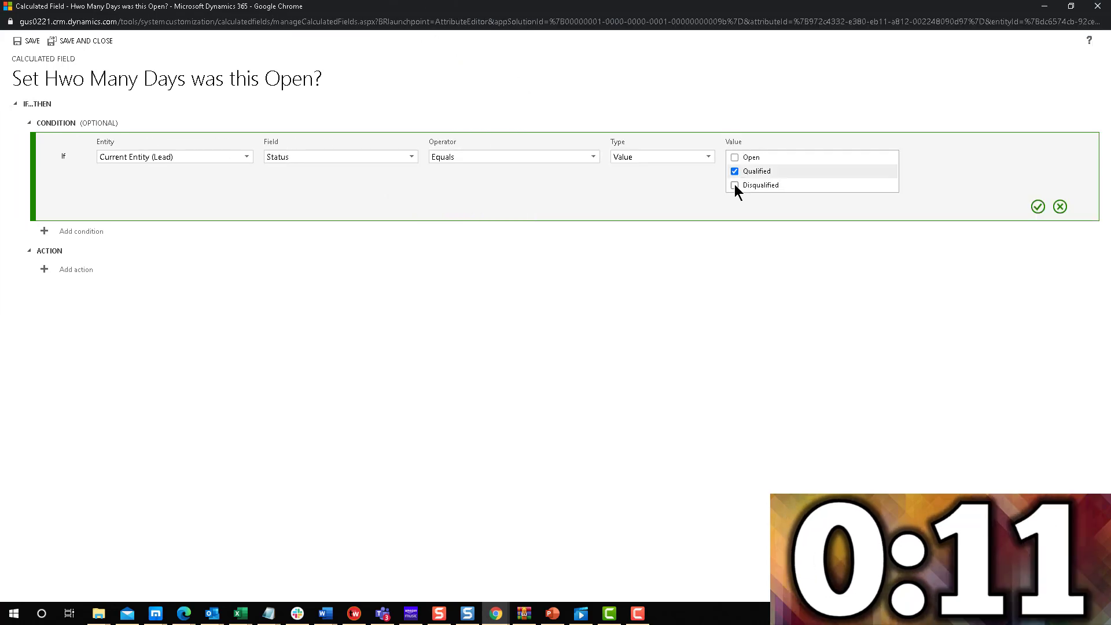
pyautogui.click(734, 185)
pyautogui.click(1037, 206)
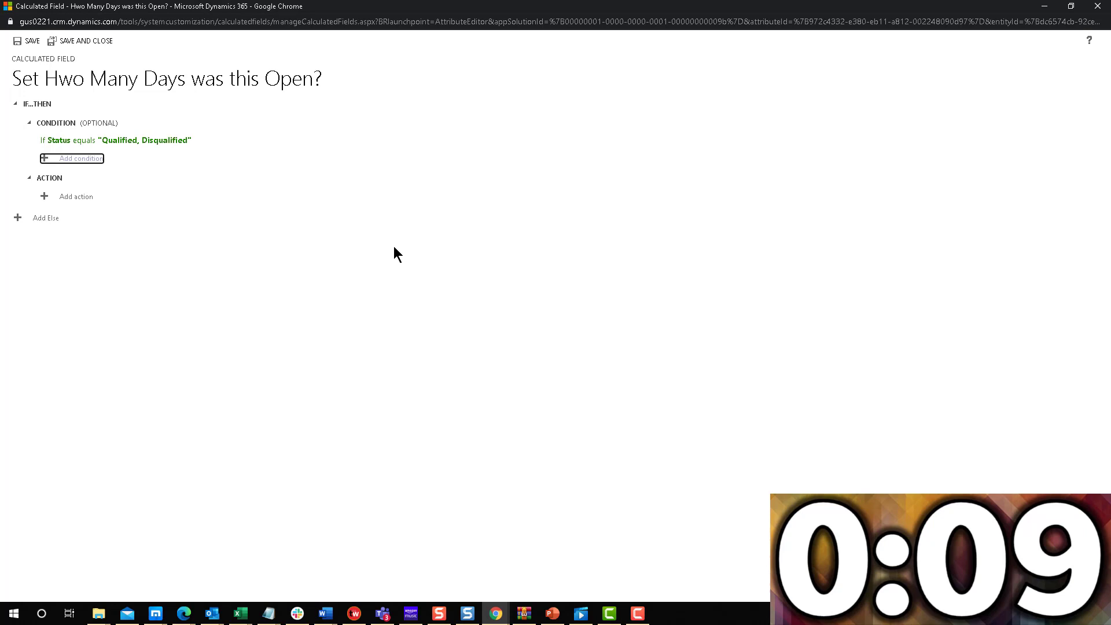
# Add an action setting the column to DIFFINDAYS(createdon, modifiedon), and commit it.
pyautogui.click(81, 197)
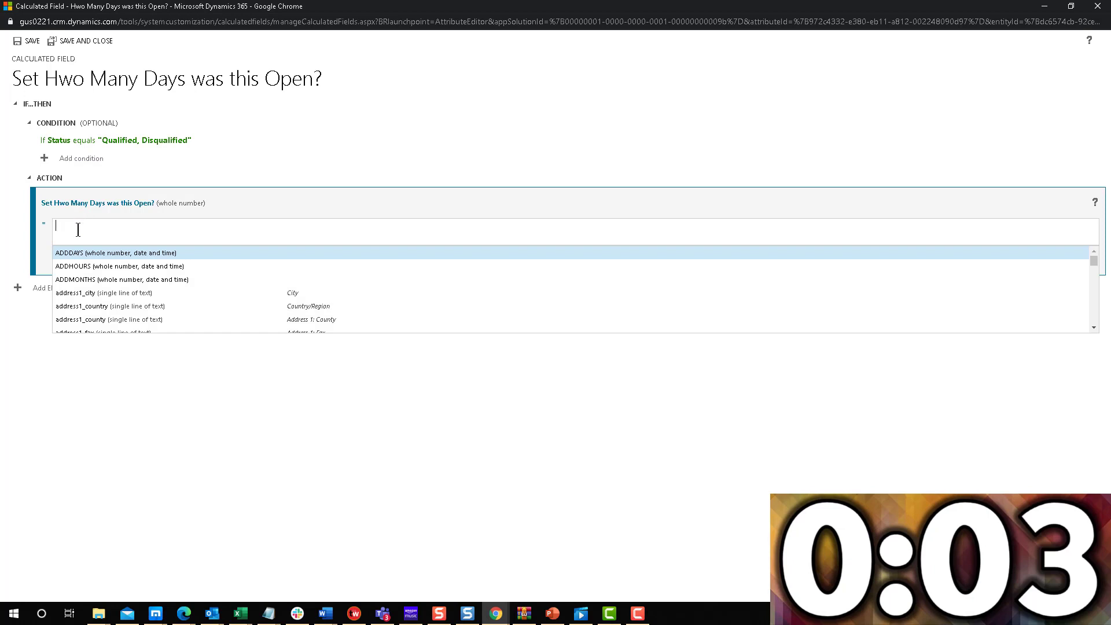
pyautogui.write('Diff')
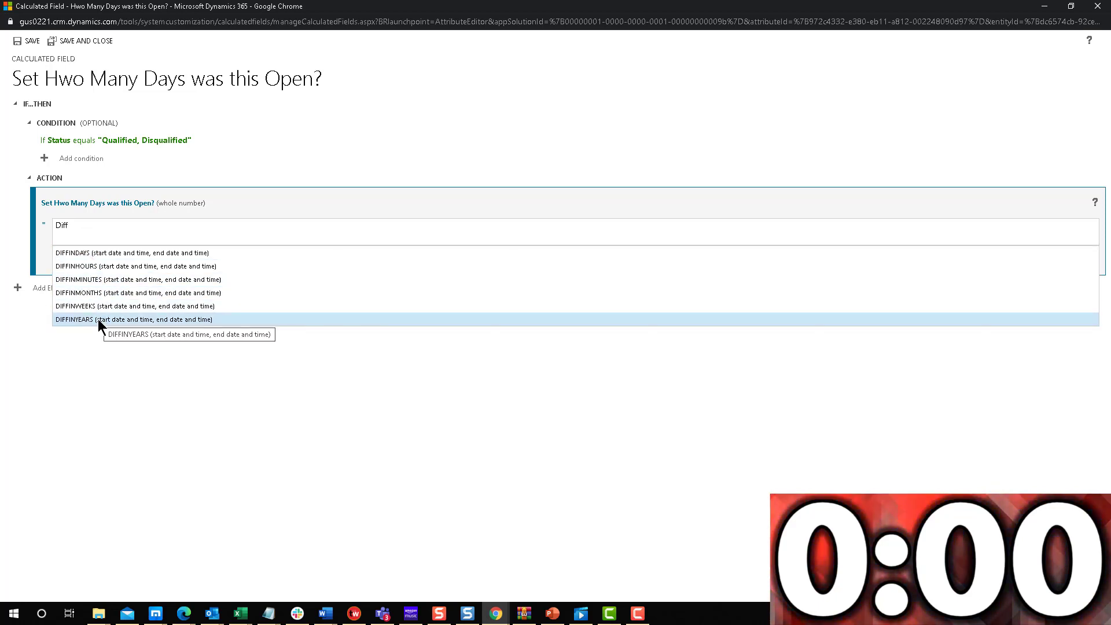
pyautogui.press('Up')
pyautogui.press('Up')
pyautogui.press('Up')
pyautogui.press('Up')
pyautogui.click(96, 252)
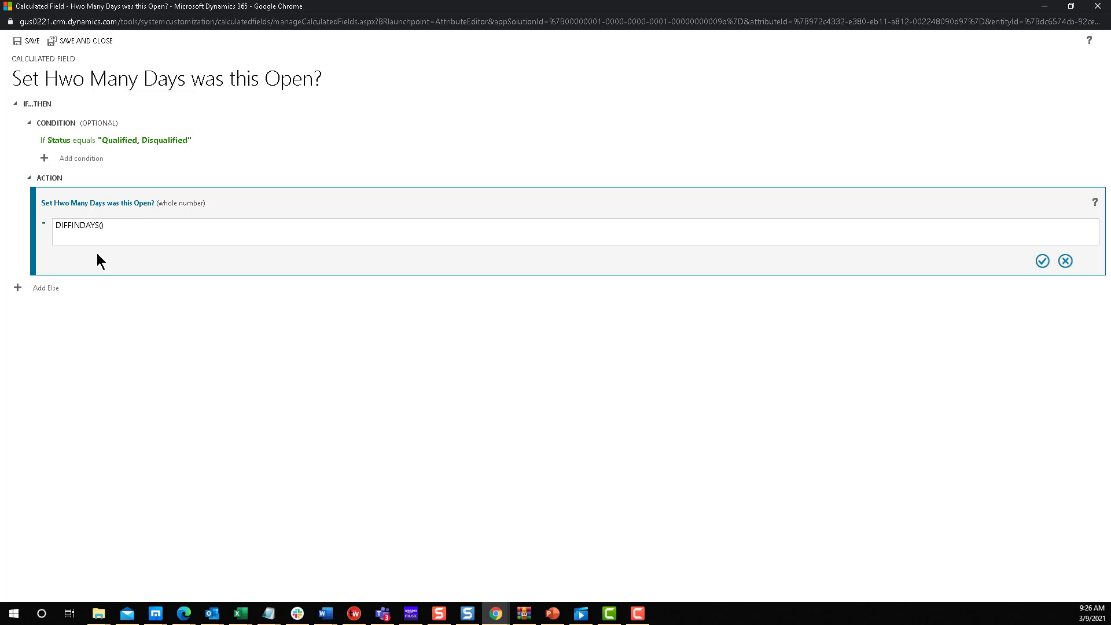
pyautogui.write('crea')
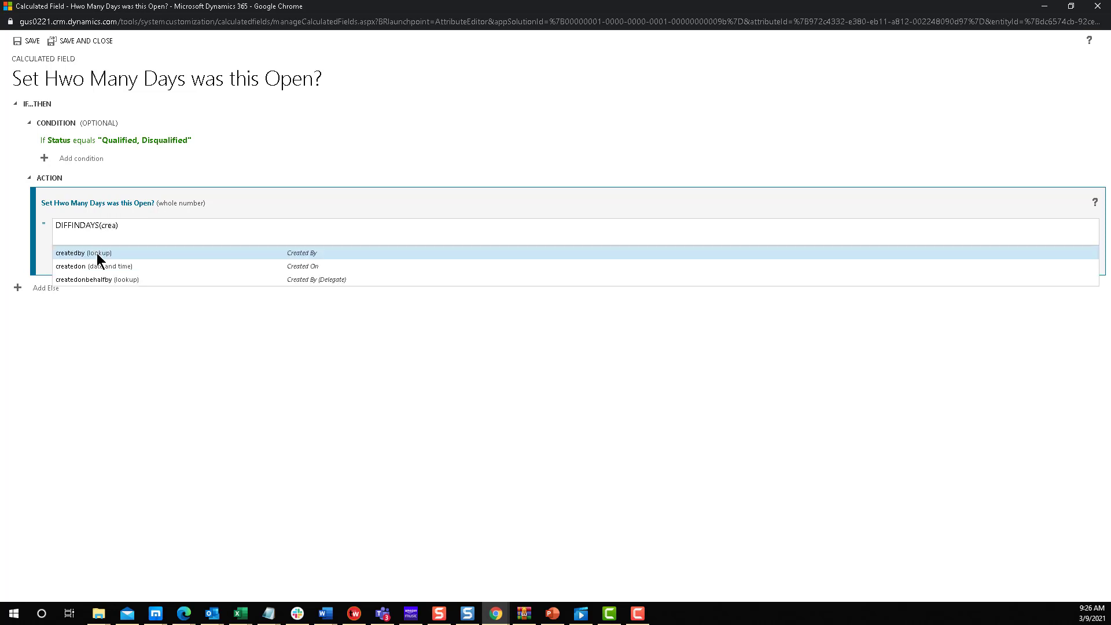
pyautogui.click(95, 266)
pyautogui.write(',mod')
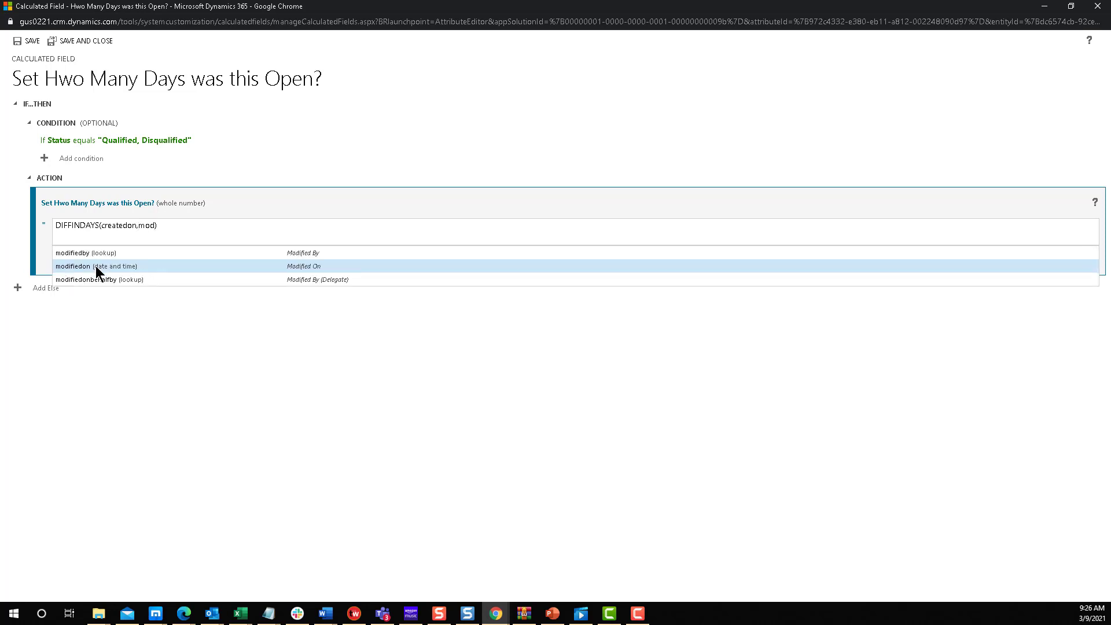
pyautogui.click(98, 268)
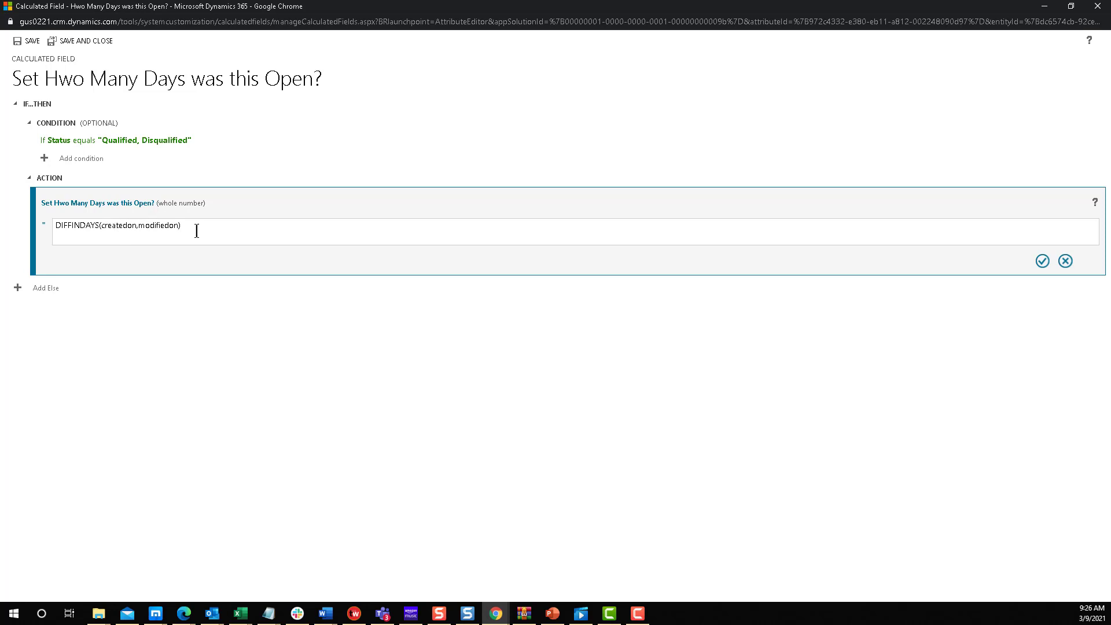
pyautogui.click(1041, 261)
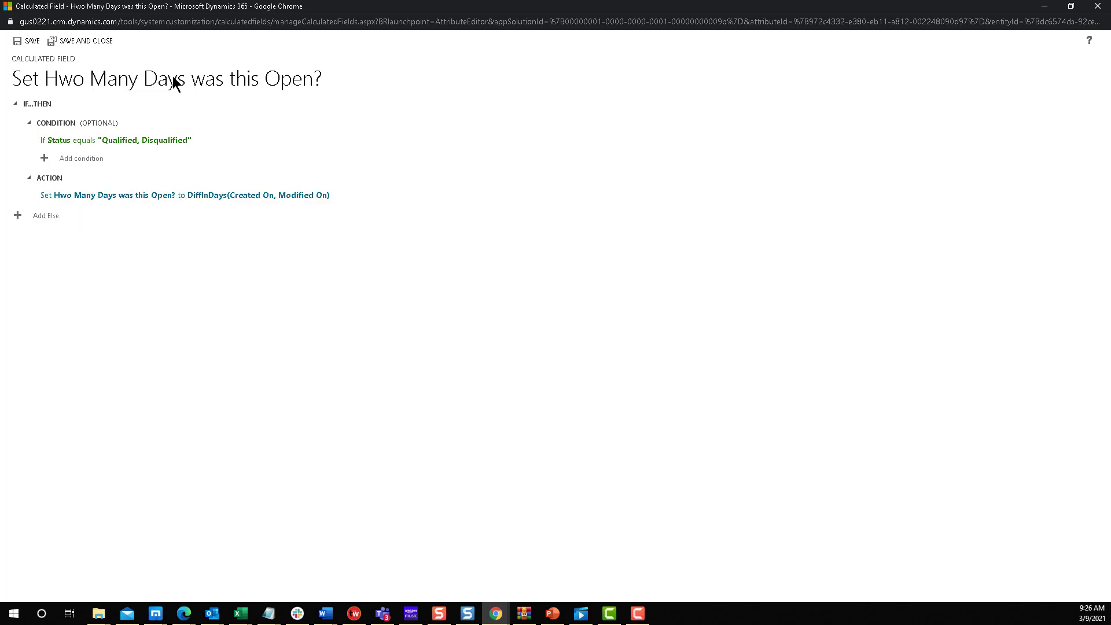
# Save and close the calculated field, then open the Lead main form in the designer.
pyautogui.click(92, 43)
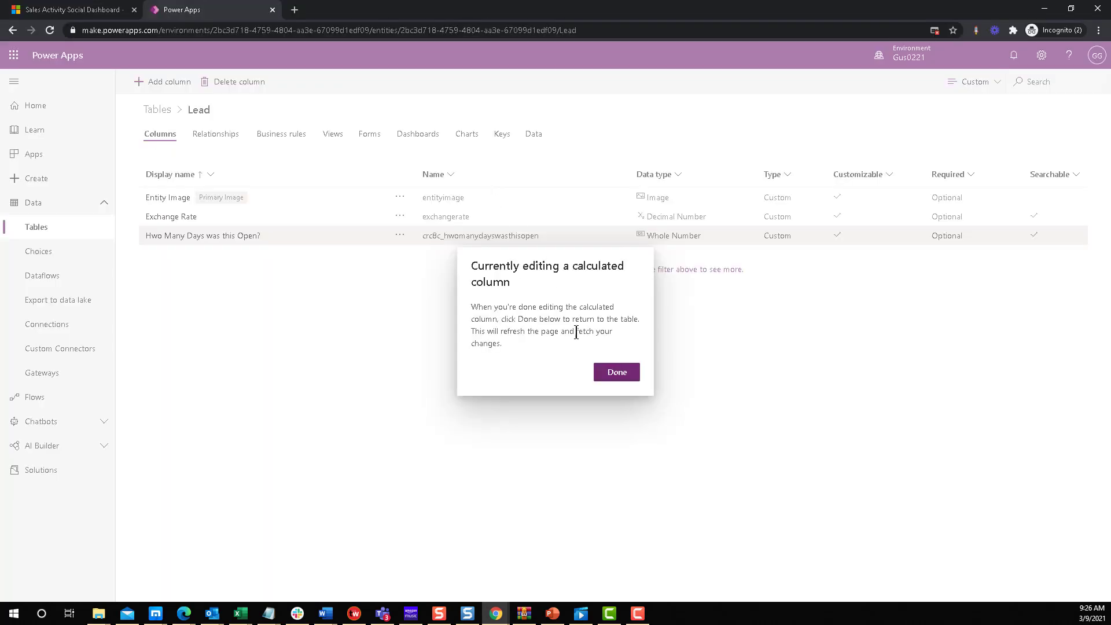
pyautogui.click(617, 375)
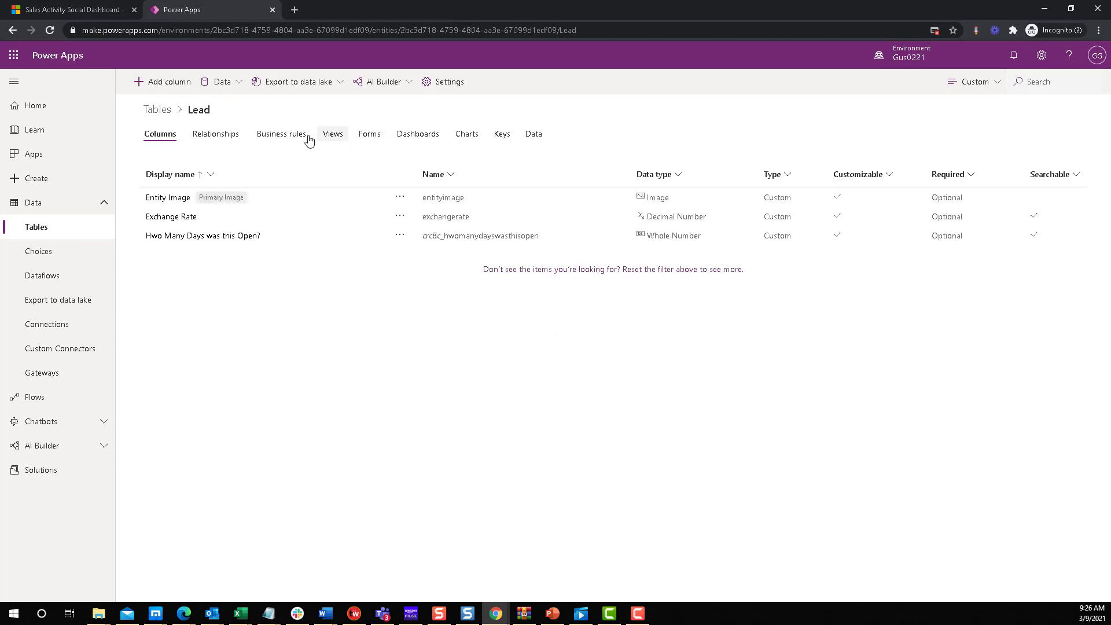
pyautogui.click(373, 135)
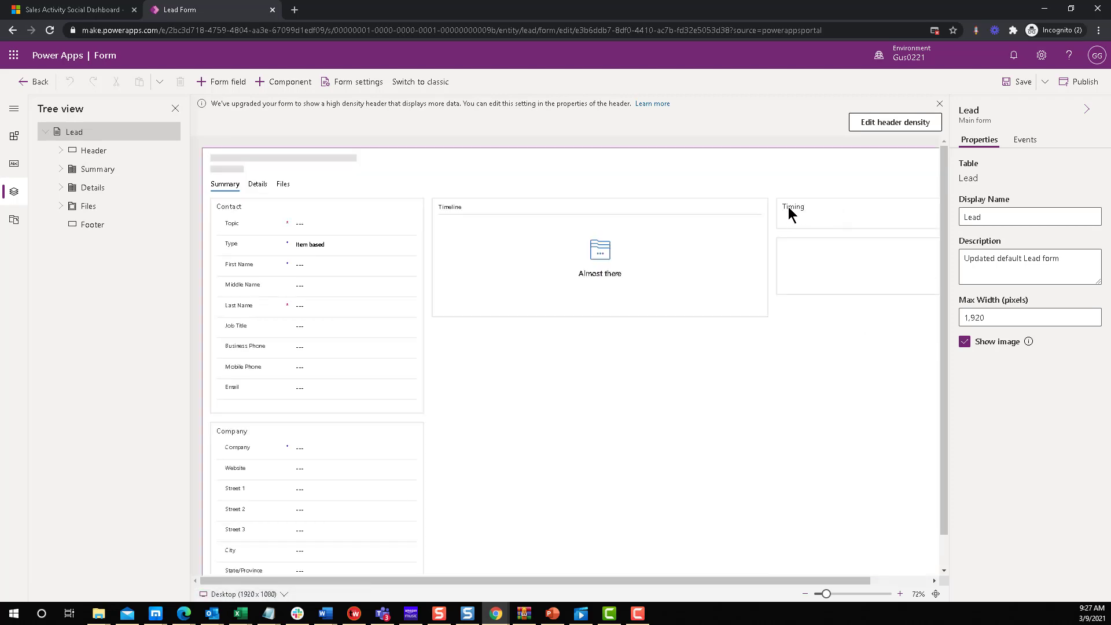
# Add the custom 'Hwo Many Days was this Open?' field to the Timing section, then save and publish.
pyautogui.click(864, 240)
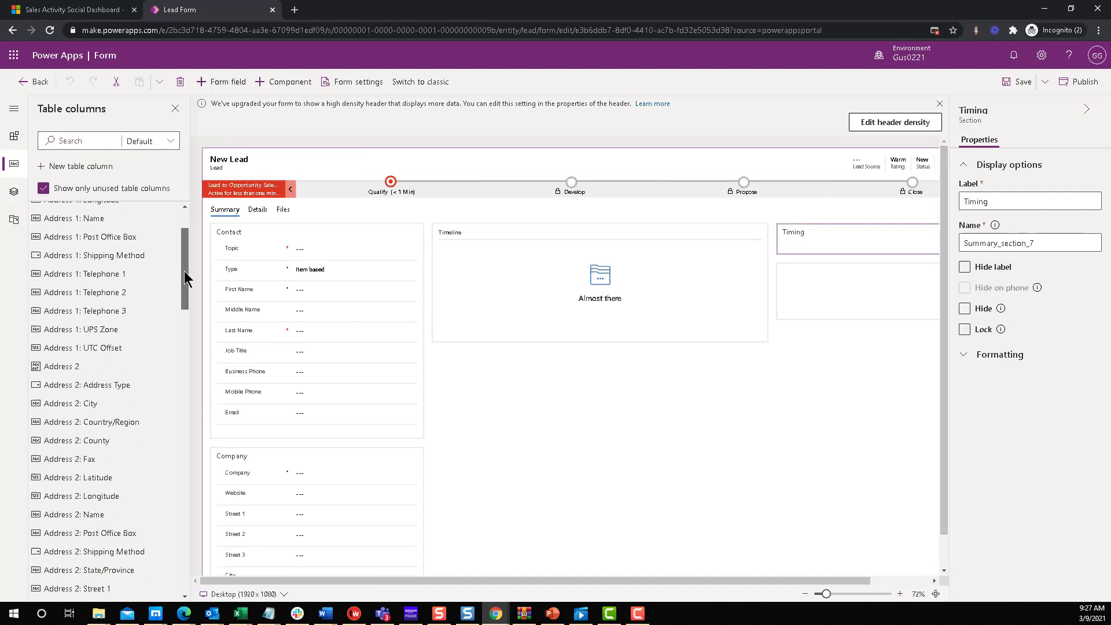
pyautogui.scroll(-8, 187, 334)
pyautogui.scroll(8, 182, 254)
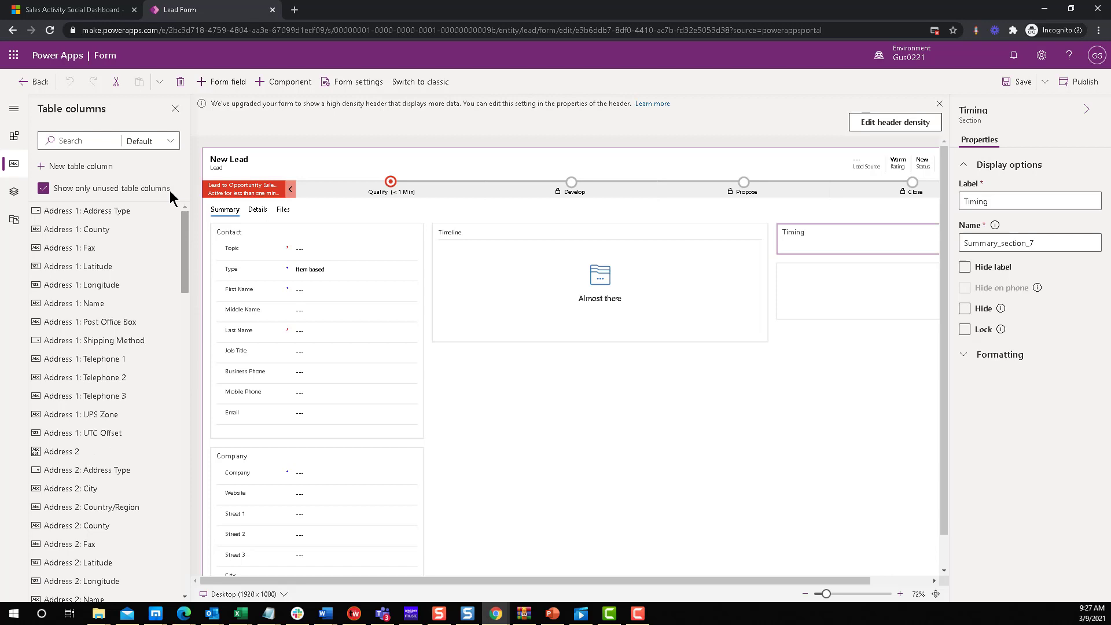
pyautogui.click(170, 144)
pyautogui.click(140, 200)
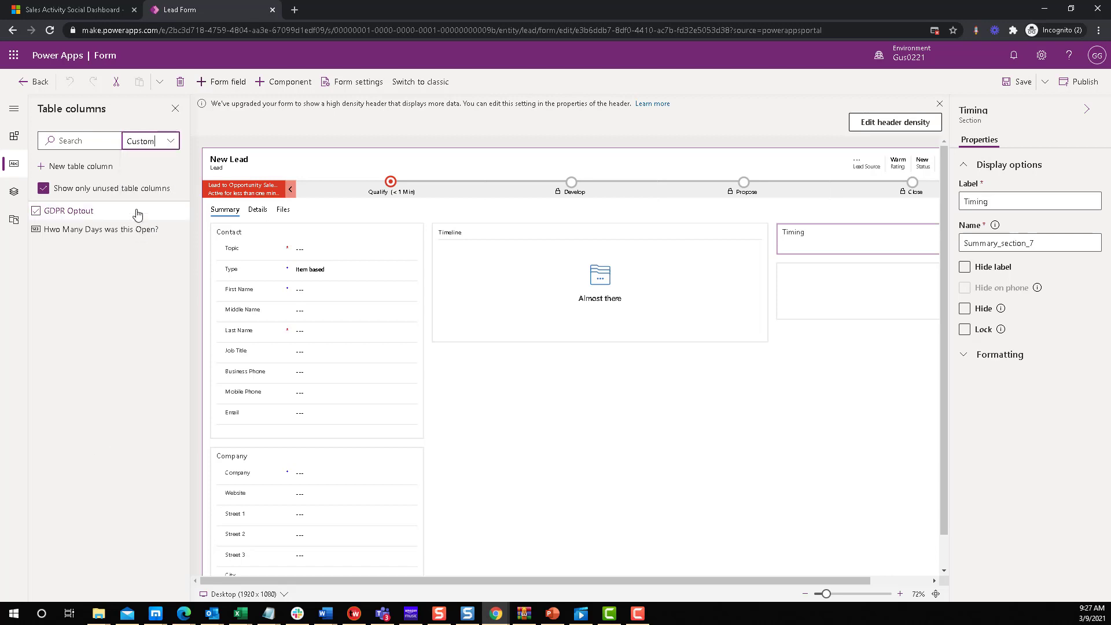
pyautogui.moveTo(74, 235); pyautogui.dragTo(815, 240)
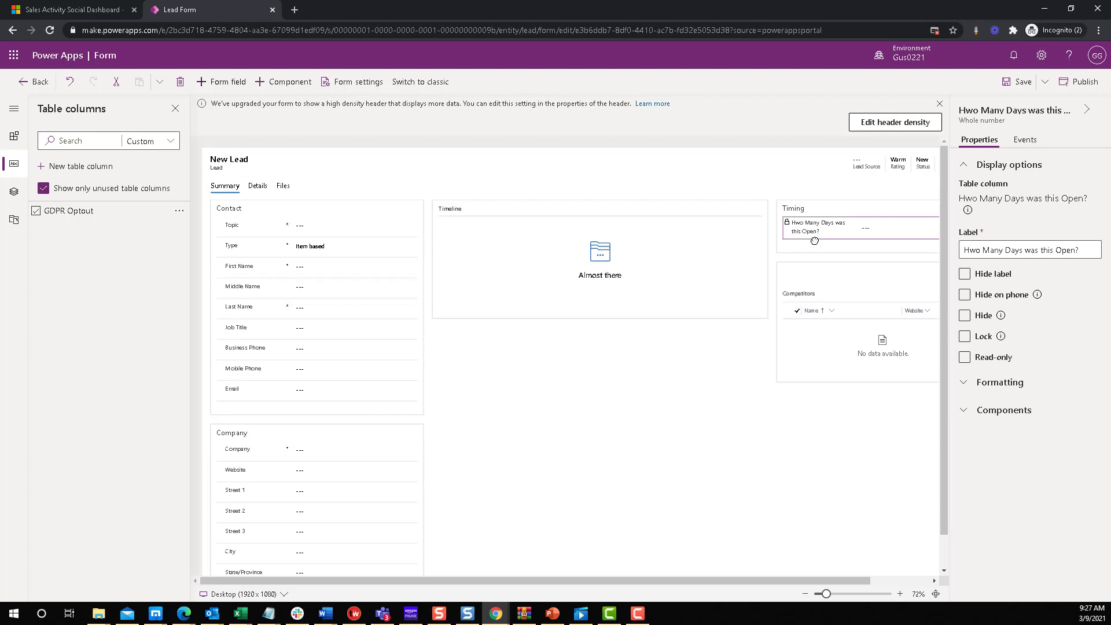
pyautogui.click(1015, 81)
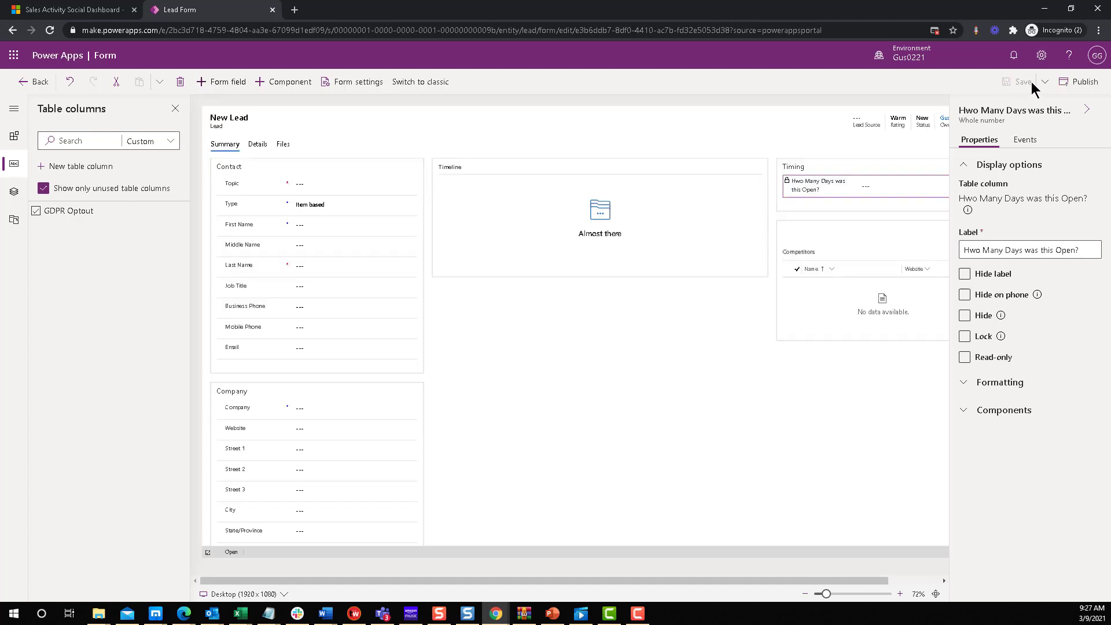
pyautogui.click(1079, 83)
# In Sales Hub, open a qualified lead from Closed Leads to see the value 1,472.
pyautogui.click(104, 13)
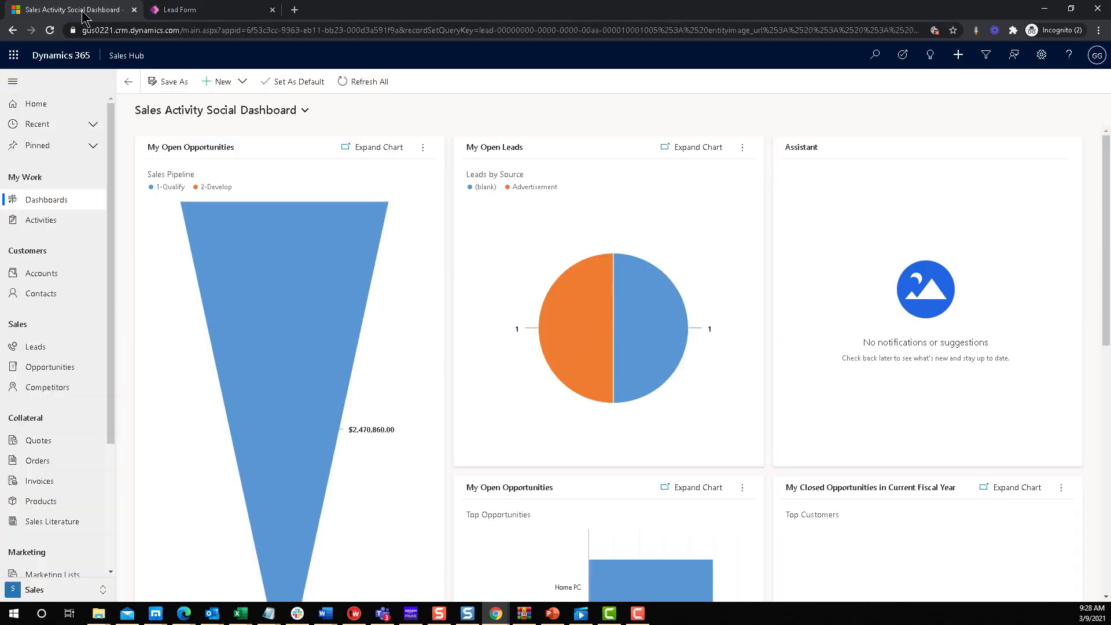
pyautogui.click(41, 346)
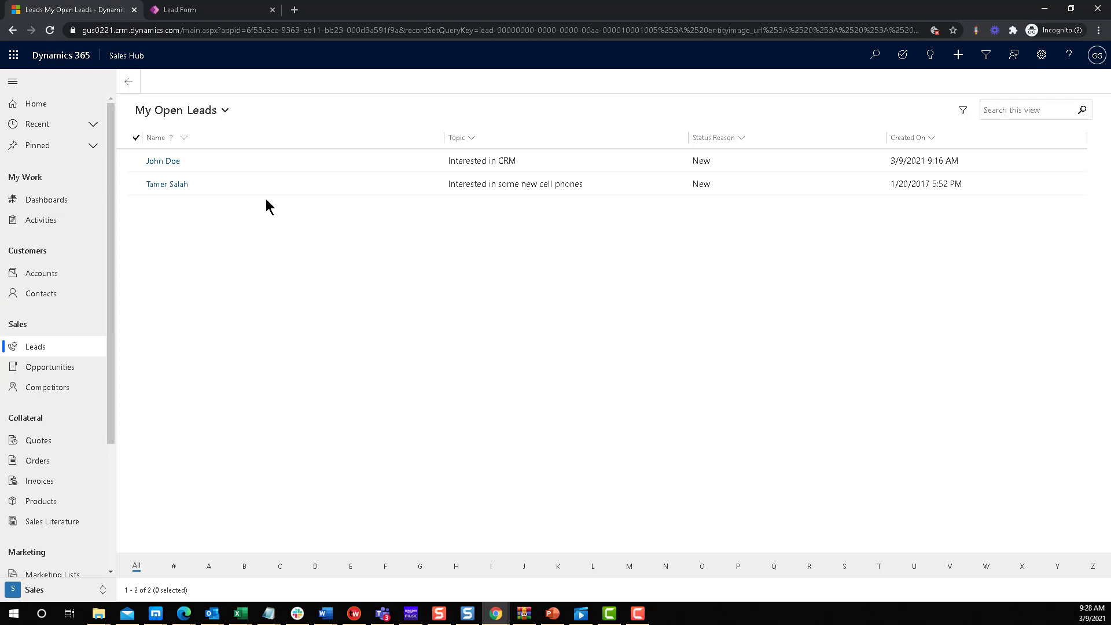
pyautogui.click(219, 112)
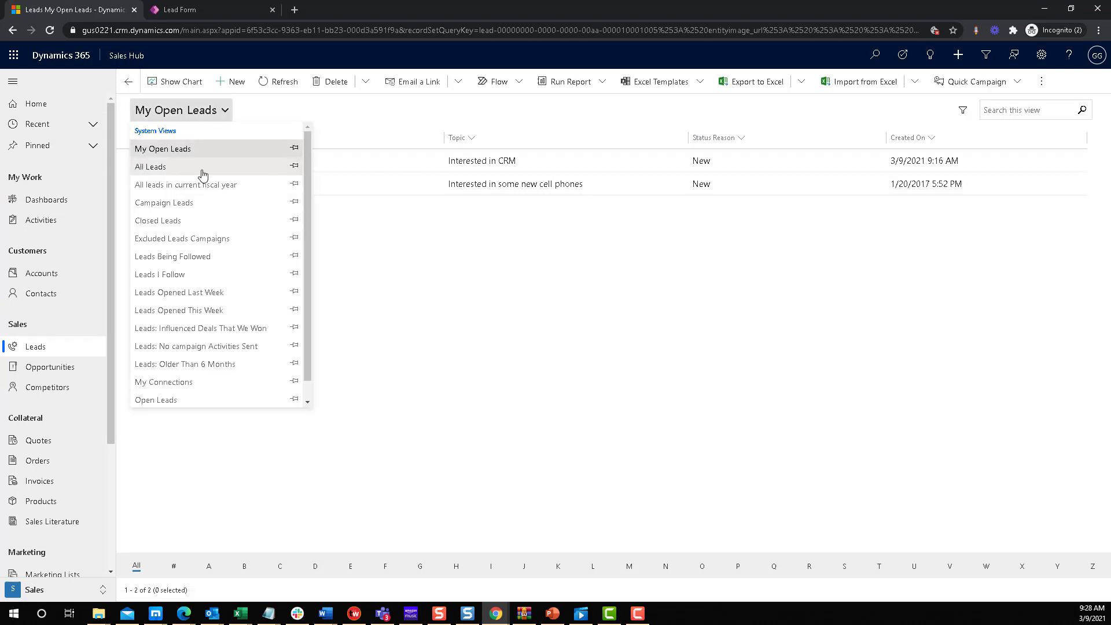
pyautogui.click(193, 228)
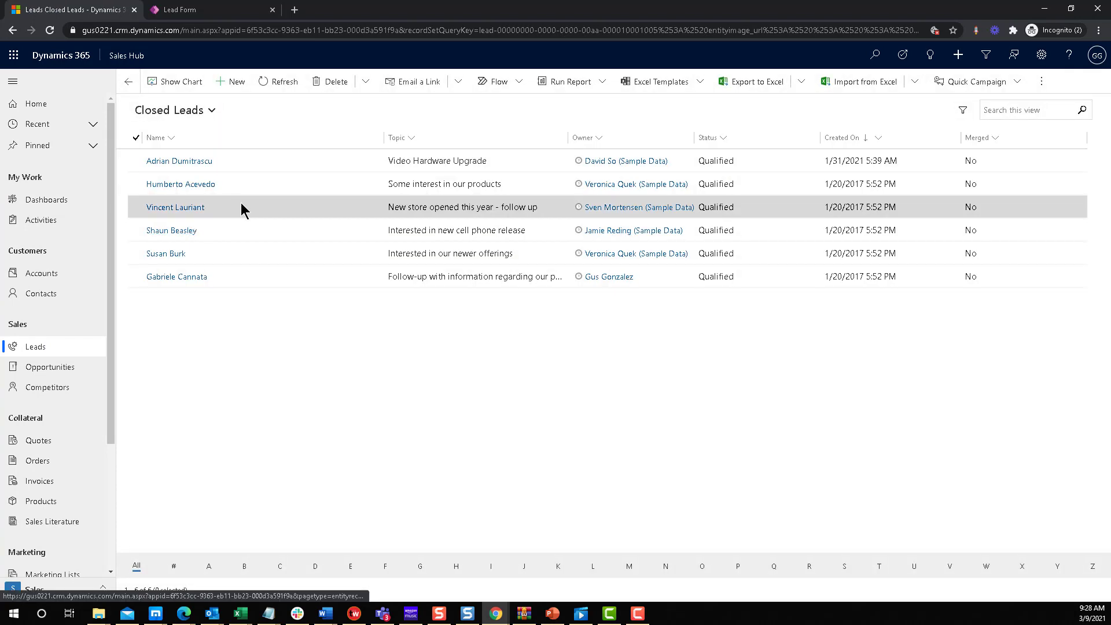
pyautogui.click(247, 184)
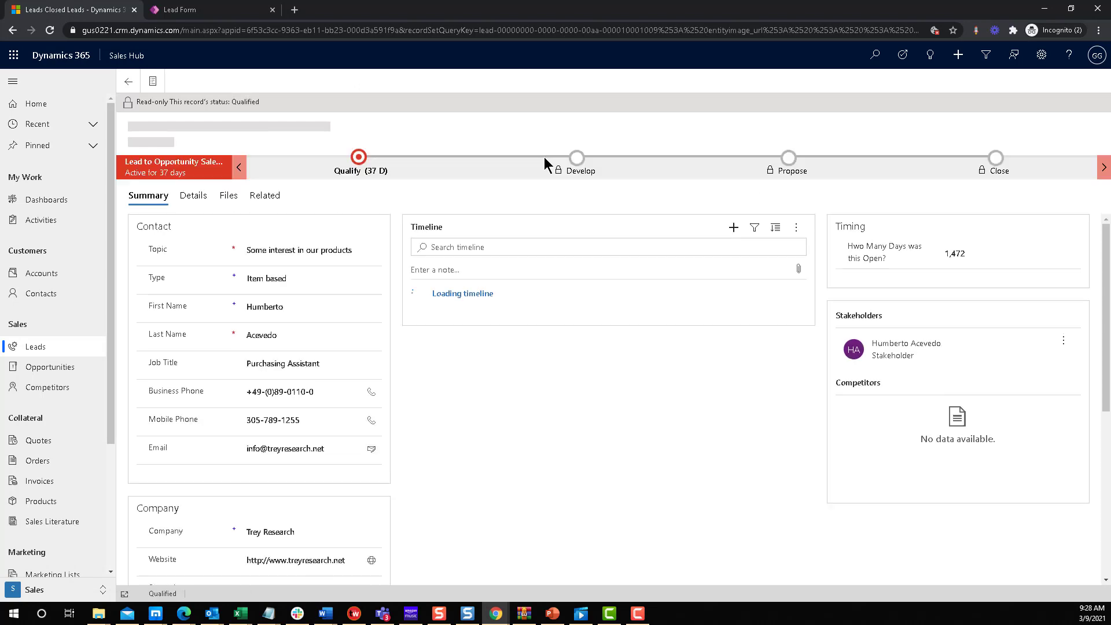